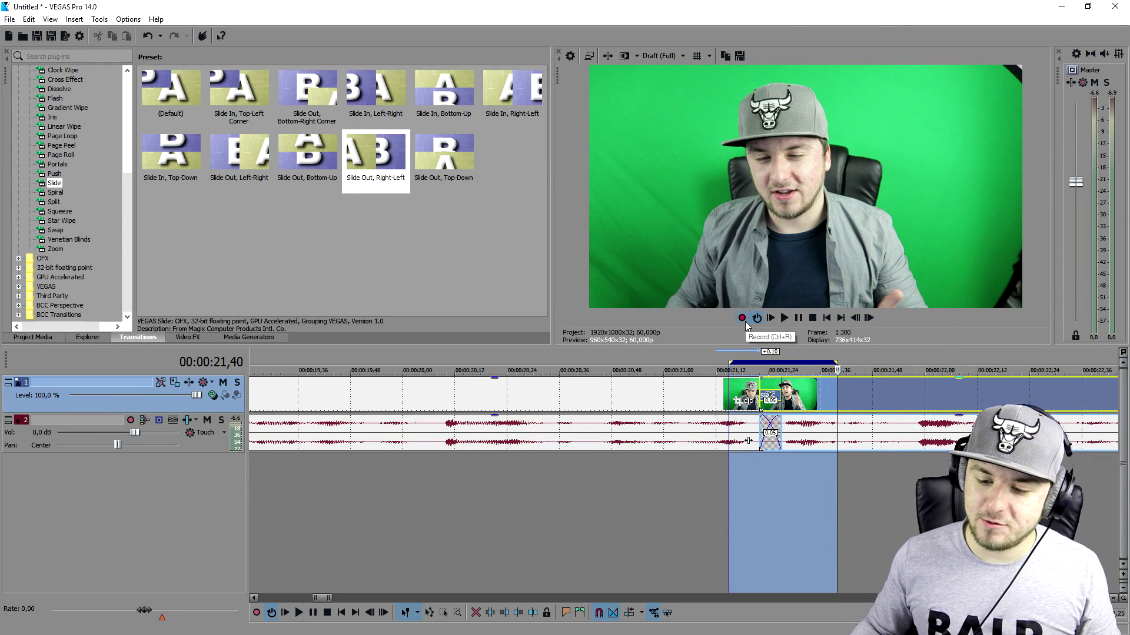
Step: Move the cursor back to 00:00:21,11 and turn off Loop Playback
left_click(712, 370)
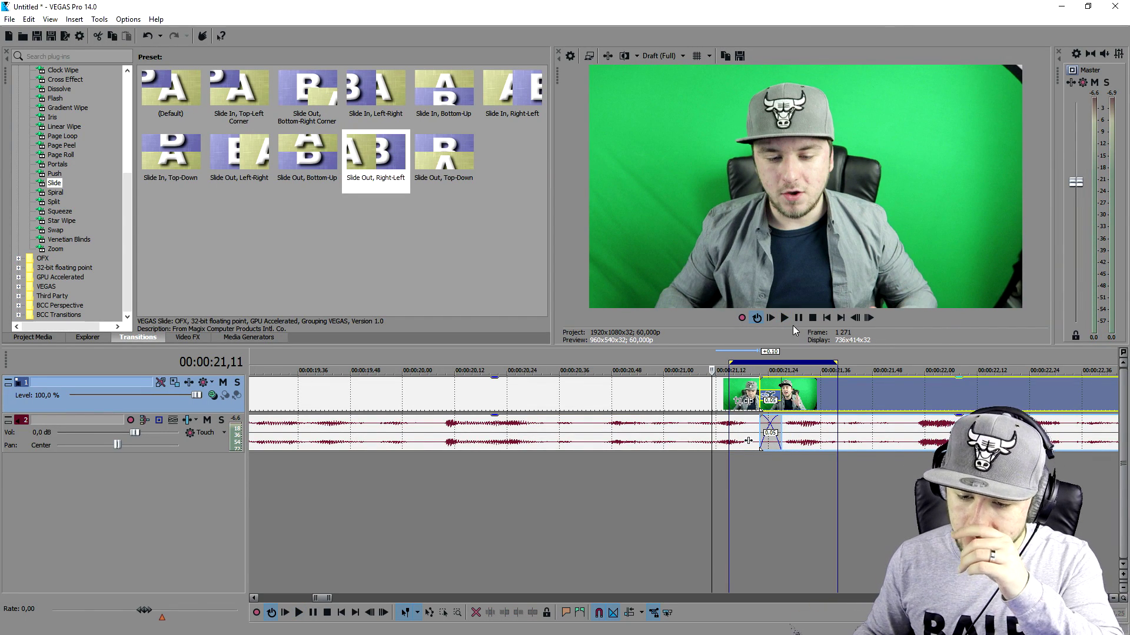
left_click(758, 318)
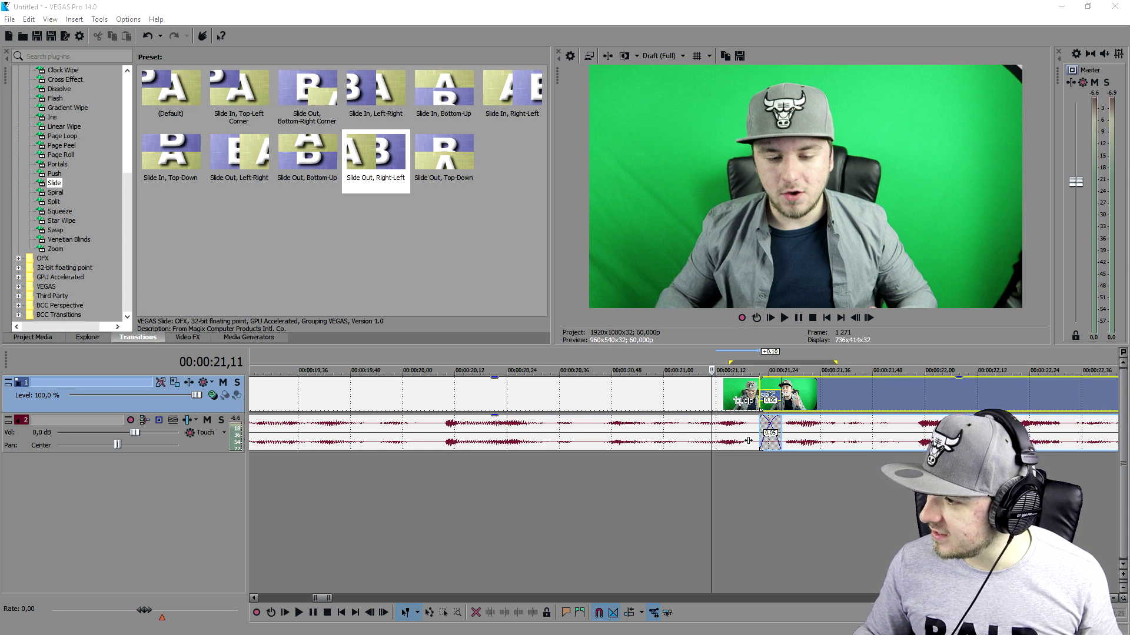
Step: Switch to the ALL SOUND EFFECTS folder in File Explorer and move its window left
key("alt+Tab")
left_click_drag(971, 88, 576, 118)
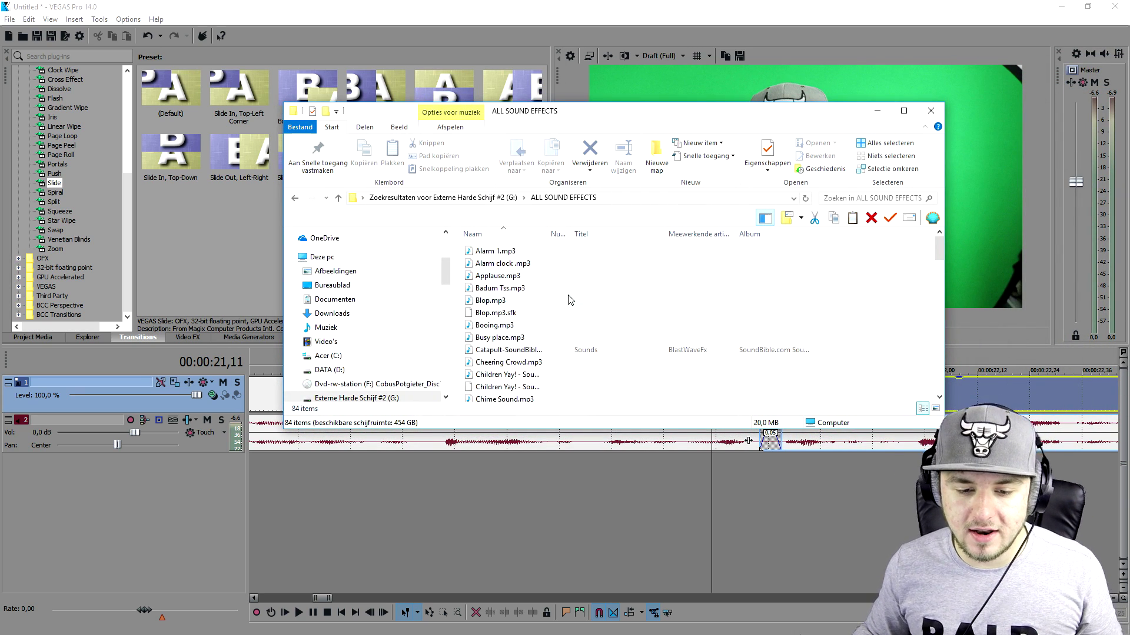
scroll(556, 284, "down", 3)
scroll(556, 284, "down", 2)
scroll(552, 288, "down", 2)
scroll(549, 291, "down", 2)
scroll(549, 291, "down", 3)
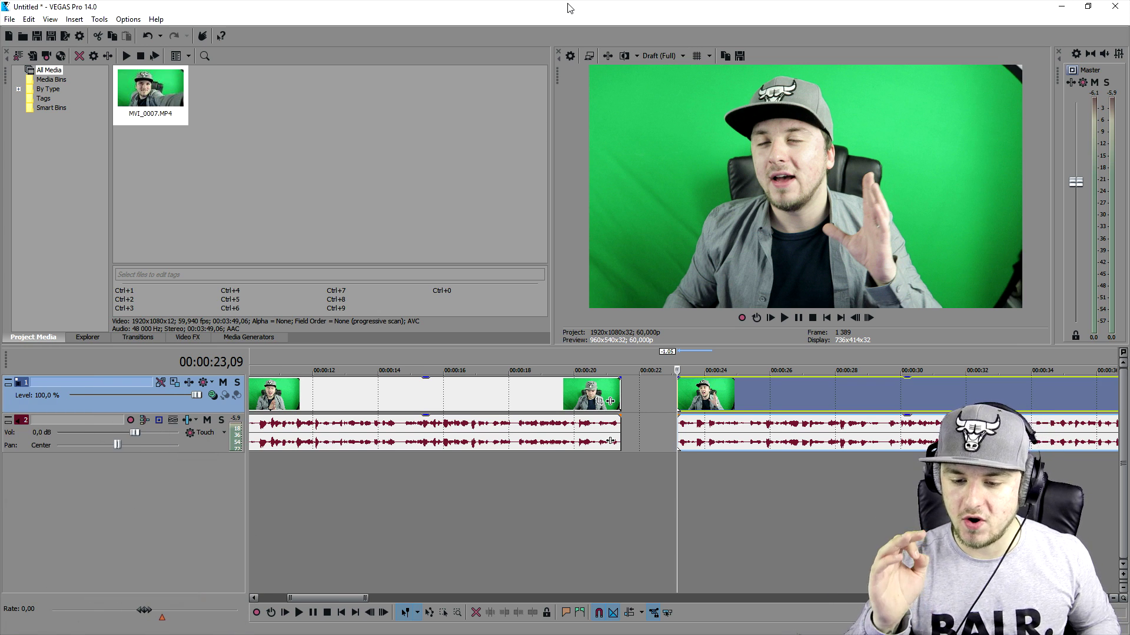
left_click(561, 384)
left_click(461, 402)
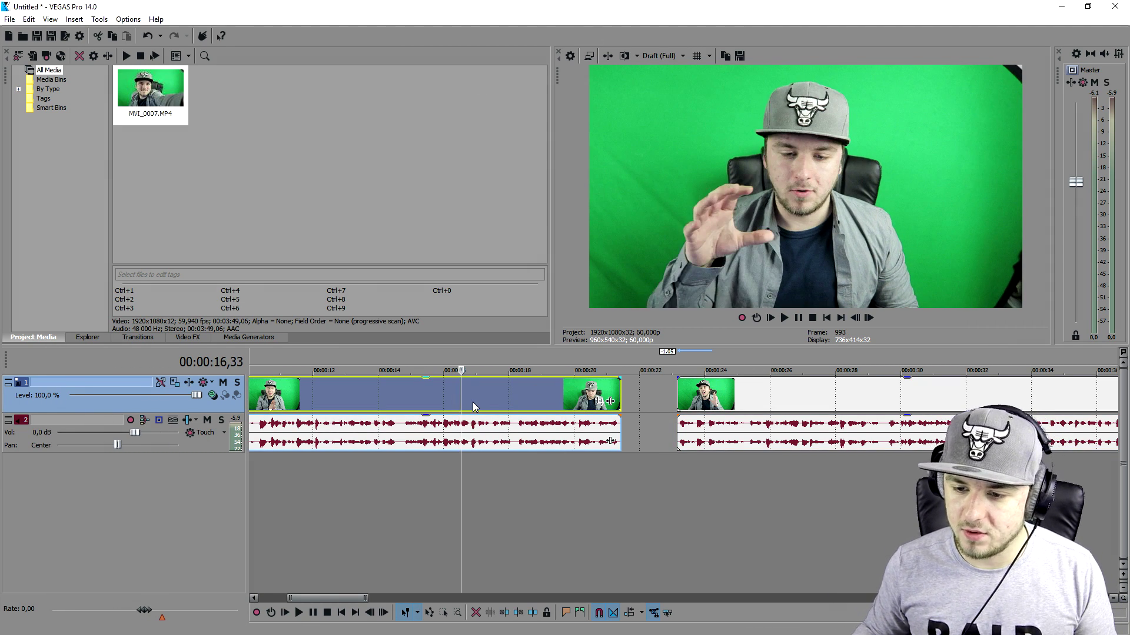
left_click(496, 398)
left_click(537, 396)
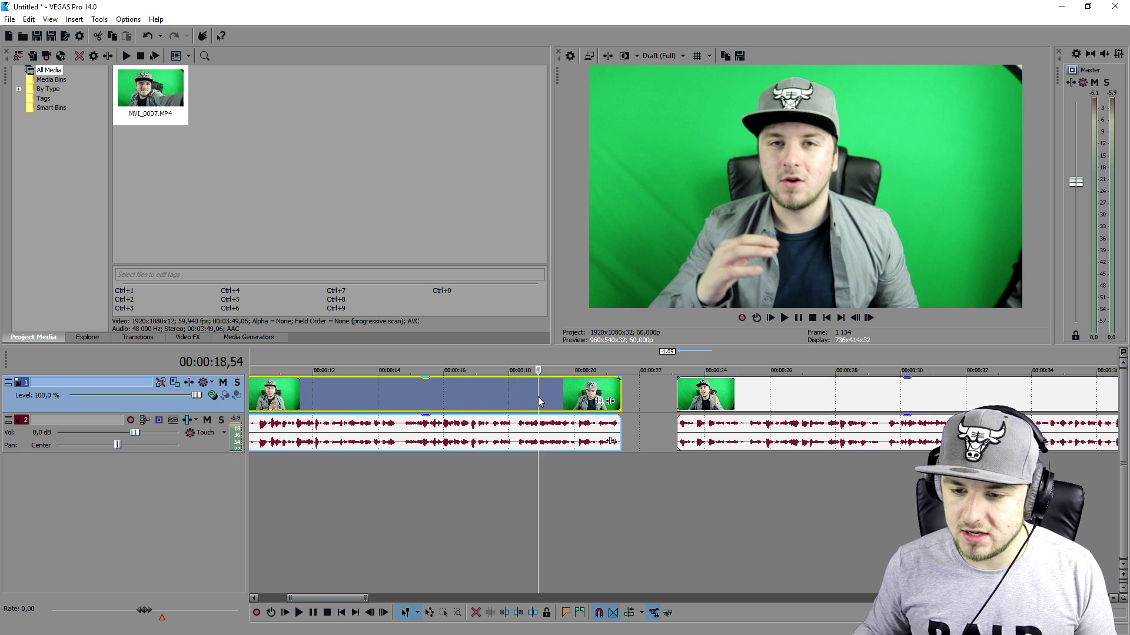
left_click(433, 397)
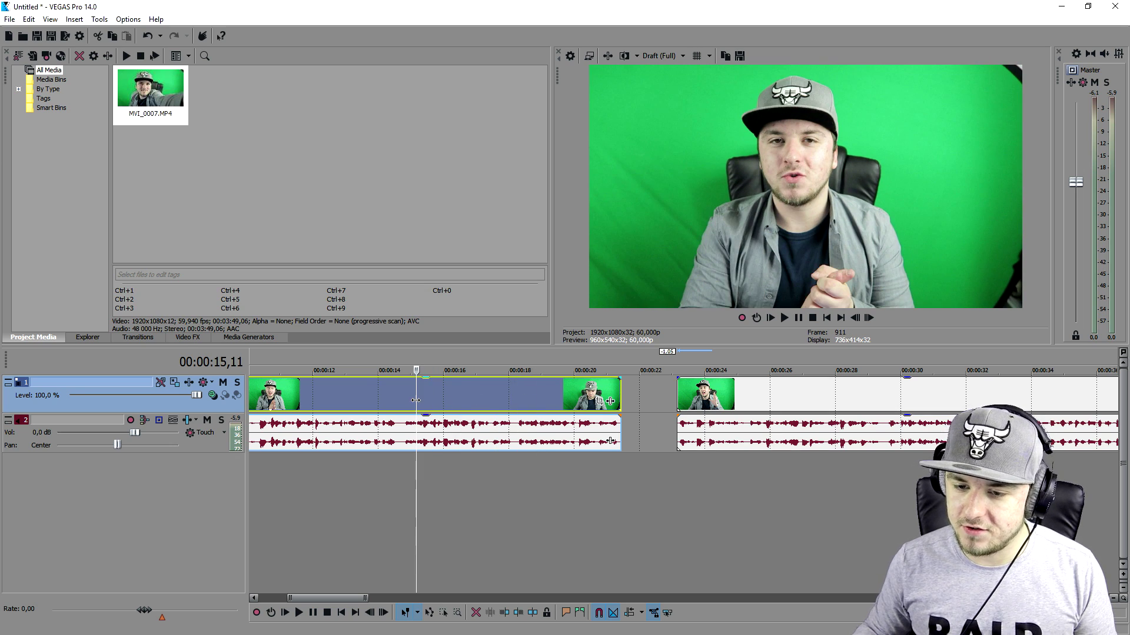
left_click(408, 398)
left_click(398, 396)
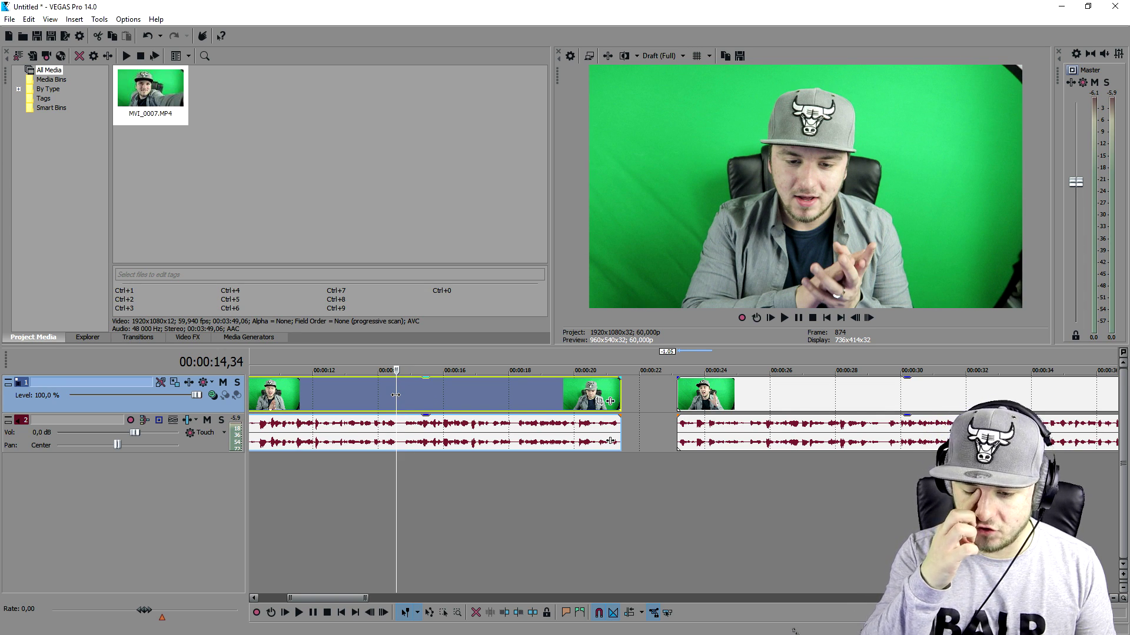
left_click(678, 399)
left_click(730, 399)
Step: Drag the second clip left over the first clip's end, then set the cursor at 00:00:21,03
left_click_drag(699, 395, 686, 390)
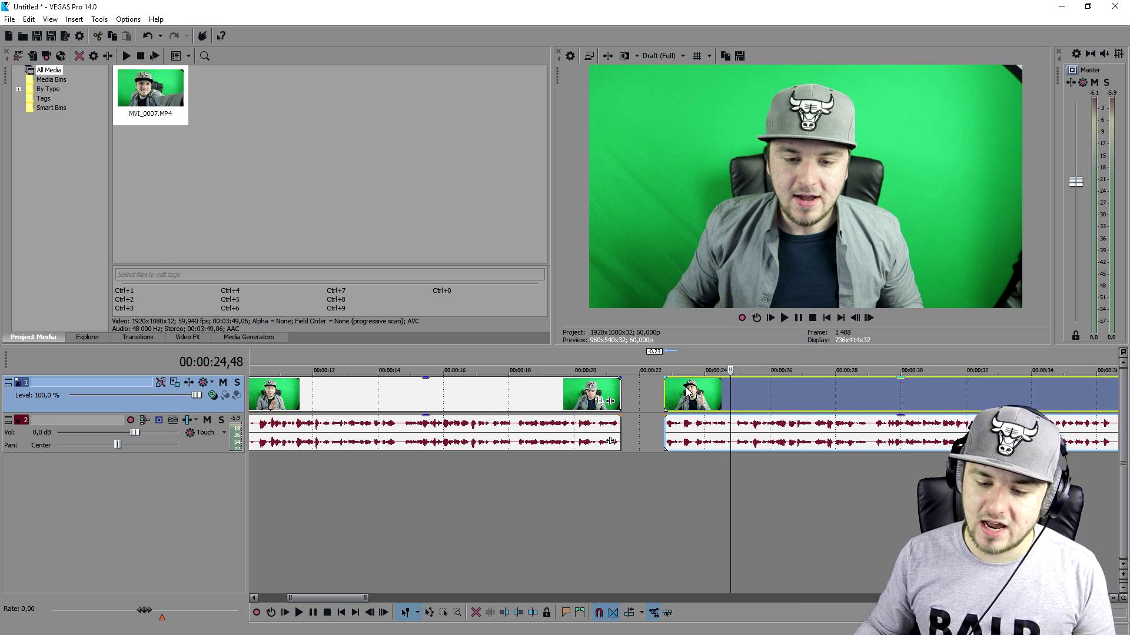
left_click(655, 406)
scroll(656, 406, "down", 2)
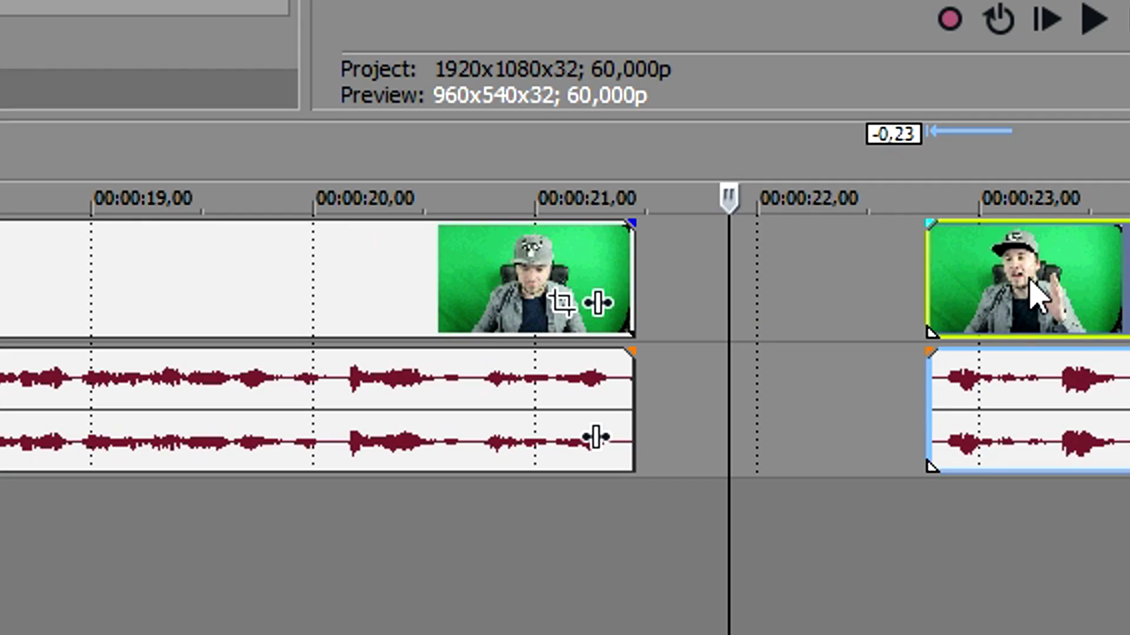
left_click_drag(706, 396, 693, 396)
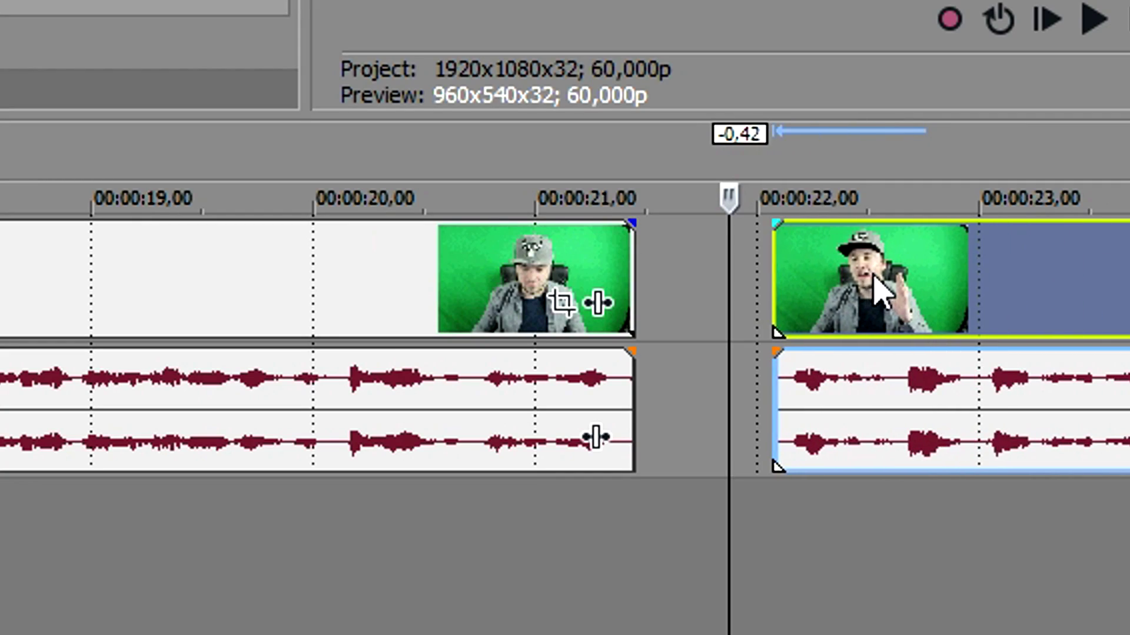
mouse_move(883, 295)
left_mouse_down()
mouse_move(733, 310)
mouse_move(565, 185)
left_mouse_up()
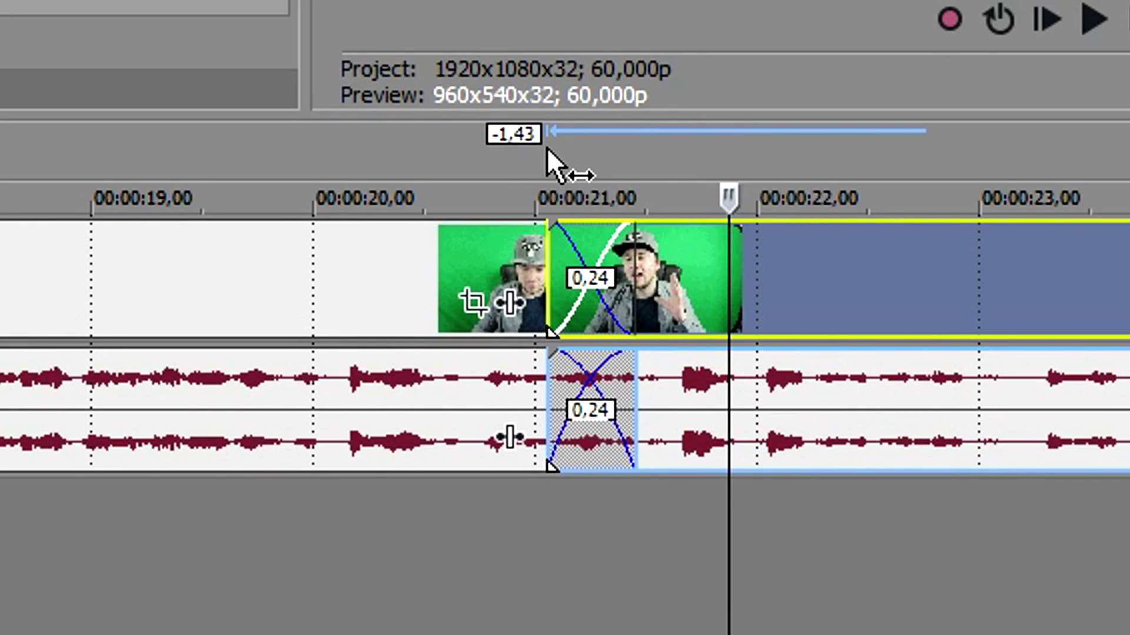
left_click(546, 190)
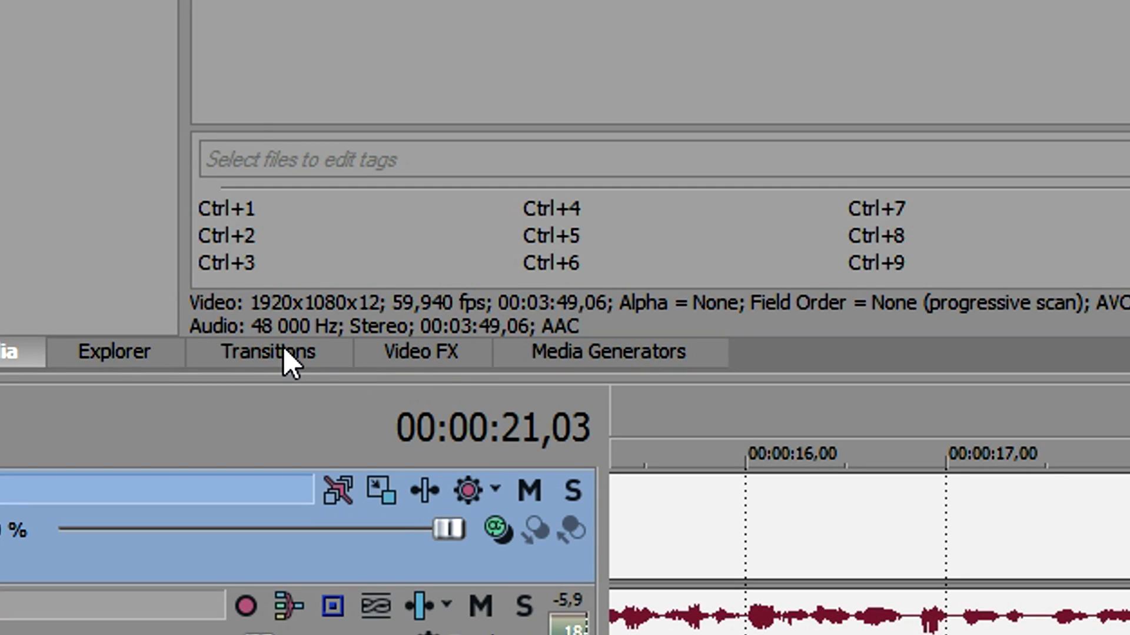
Step: Pick the Slide Out, Right-Left preset from the Slide transitions list
left_click(277, 355)
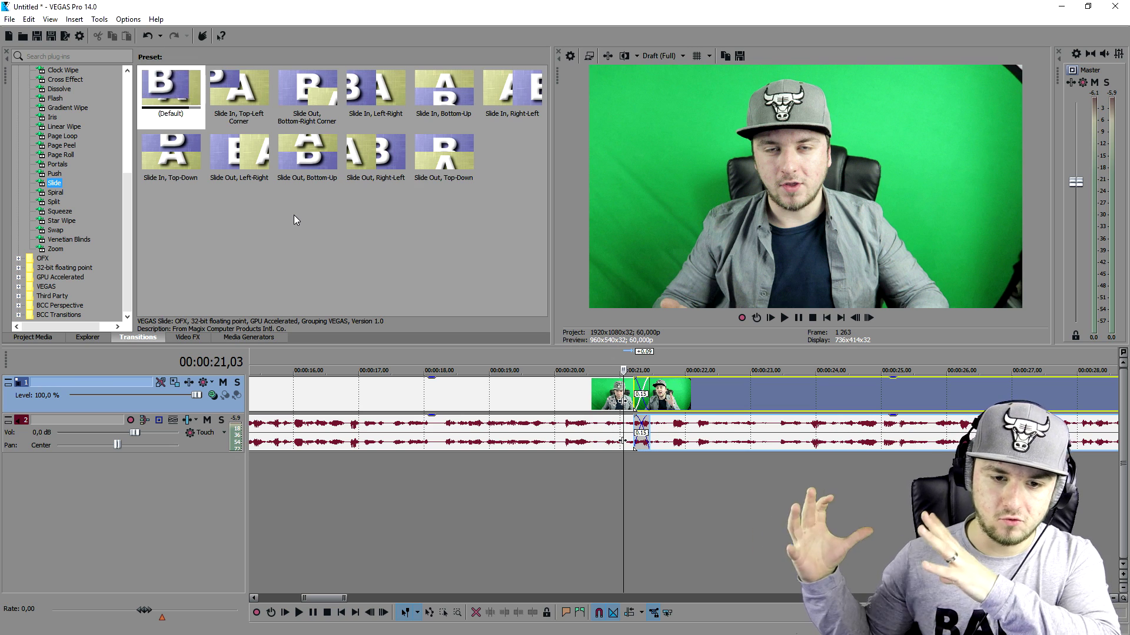
mouse_move(699, 345)
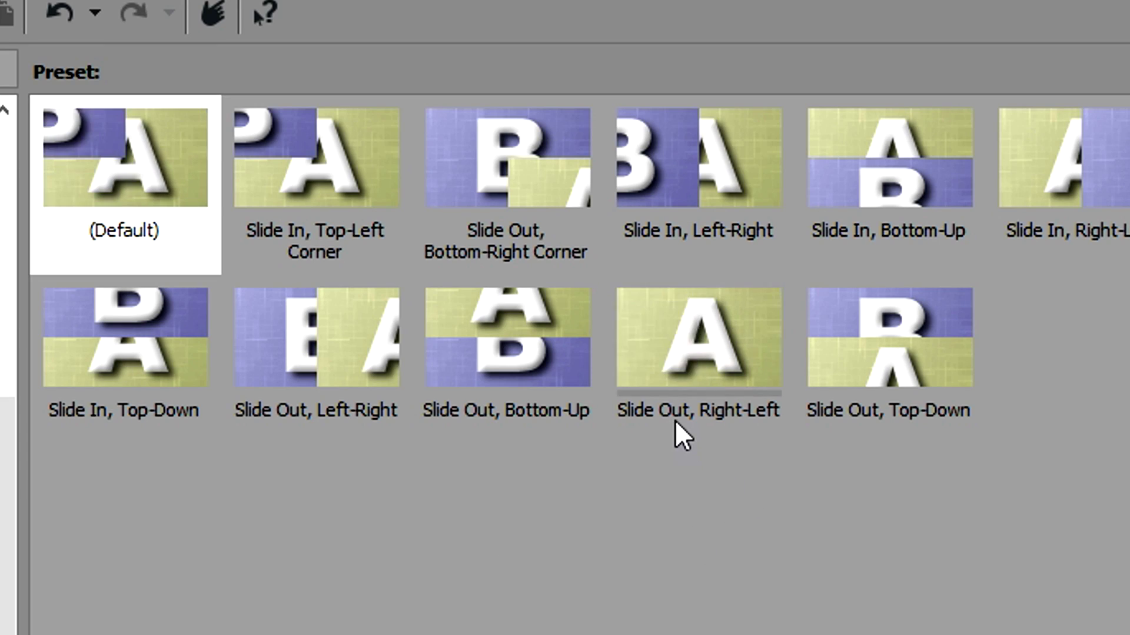
left_click(676, 420)
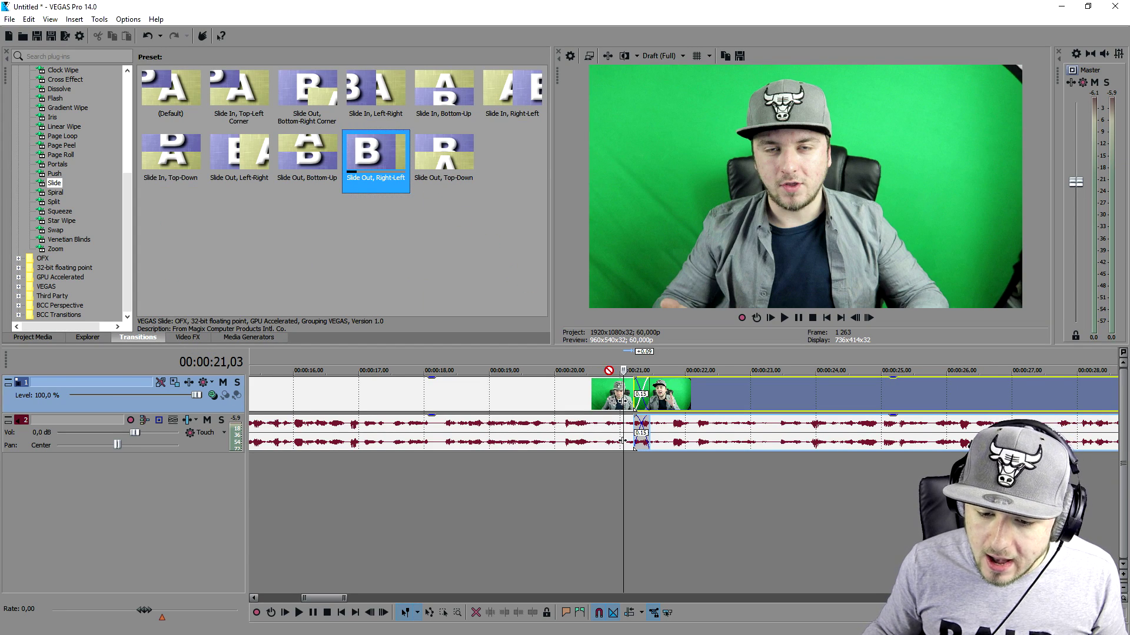
Step: Drop Slide Out, Right-Left onto the overlap, preview it, and shorten the overlap
left_click_drag(618, 378, 643, 393)
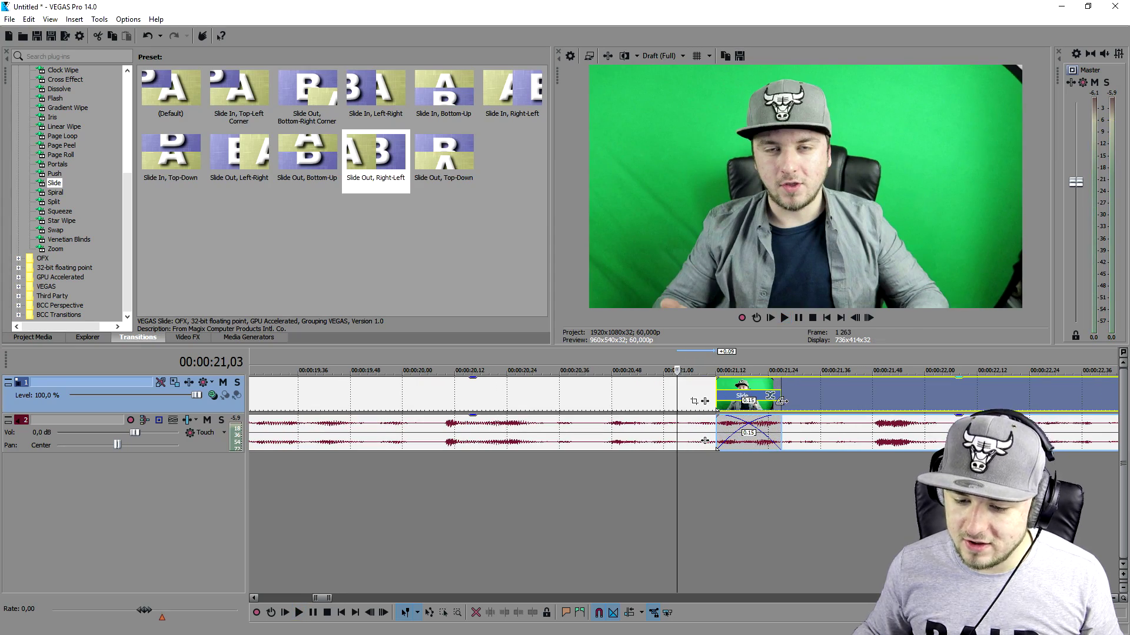
scroll(680, 388, "up", 3)
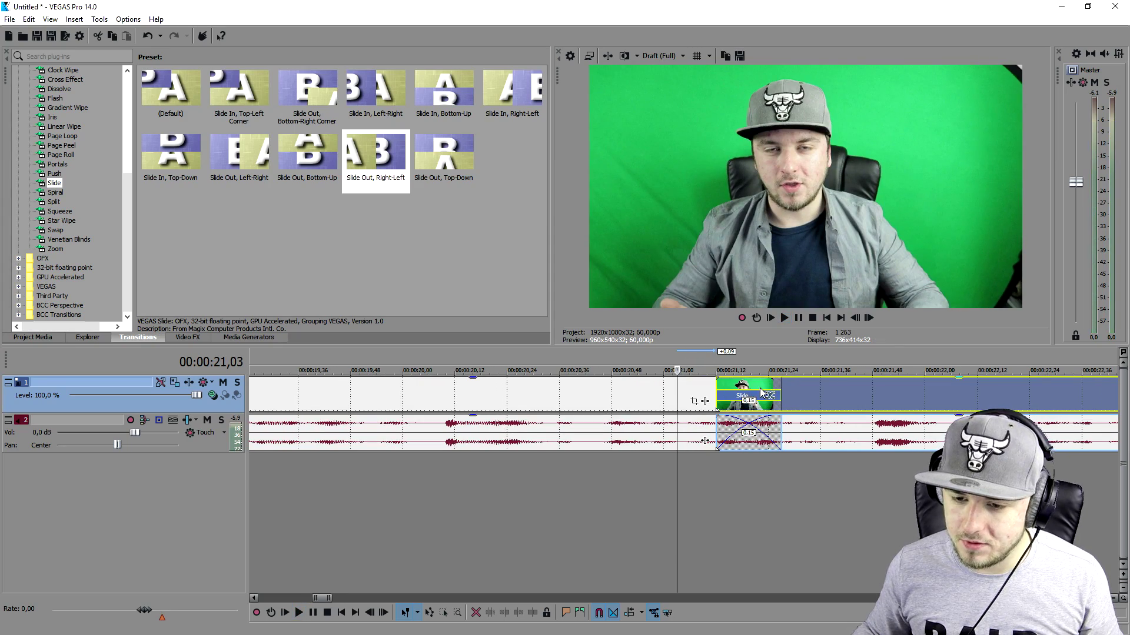
key("space")
key("space")
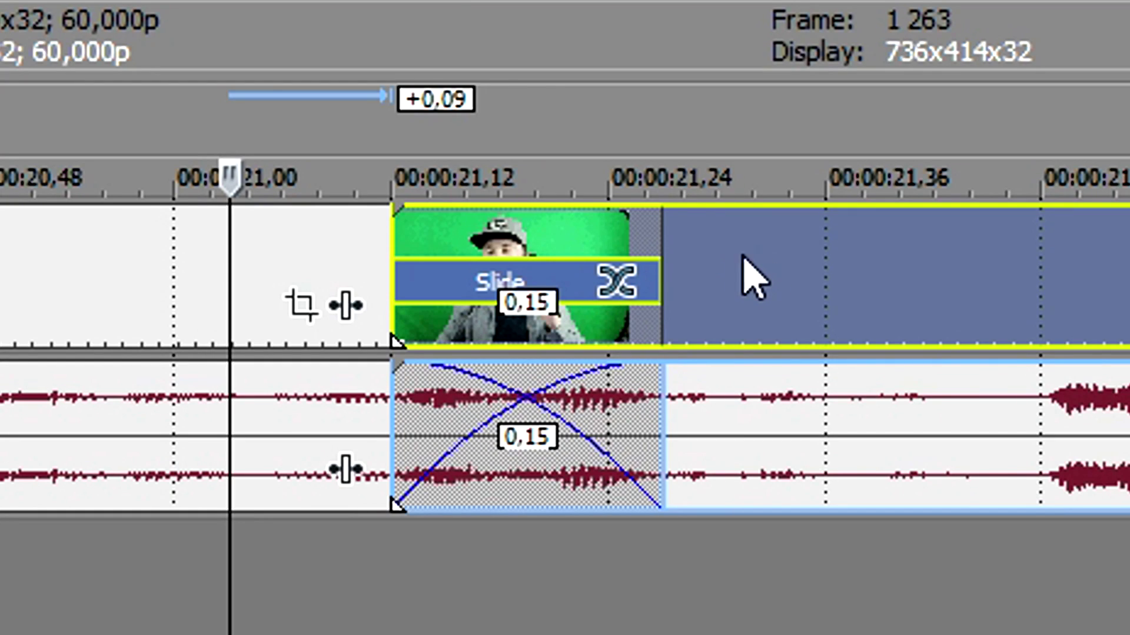
left_click_drag(746, 281, 914, 275)
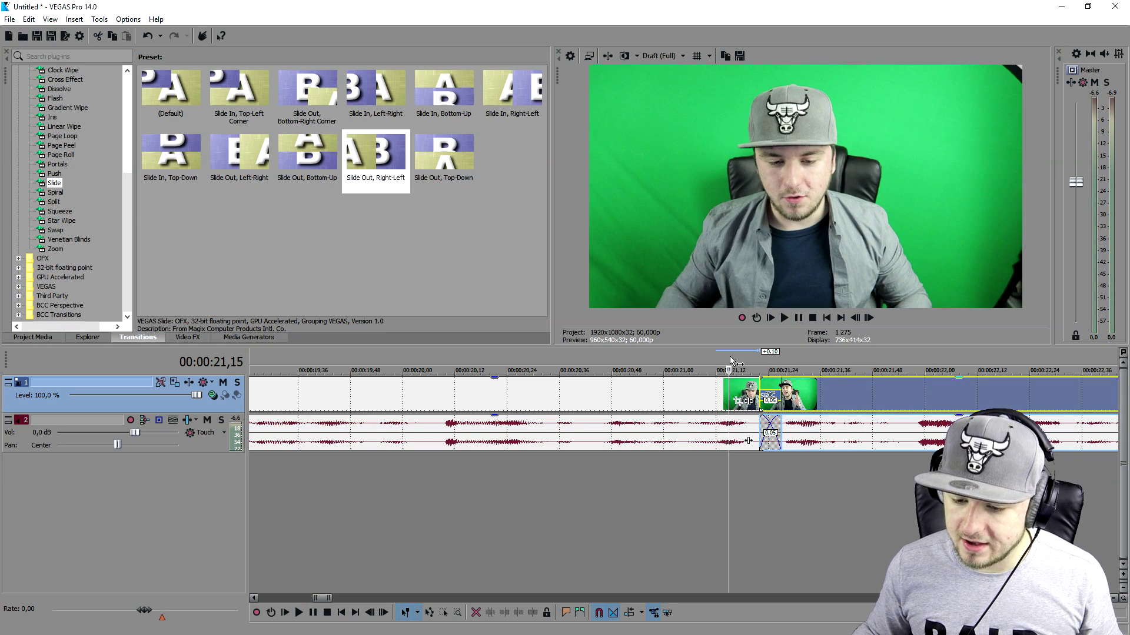
left_click_drag(728, 356, 839, 356)
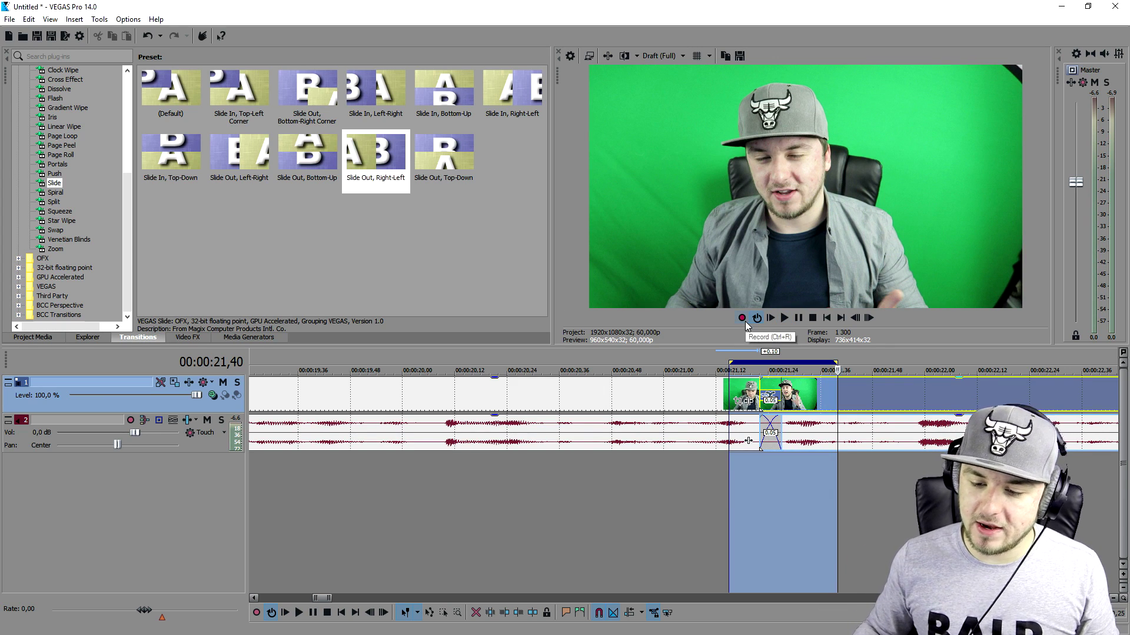
left_click(727, 369)
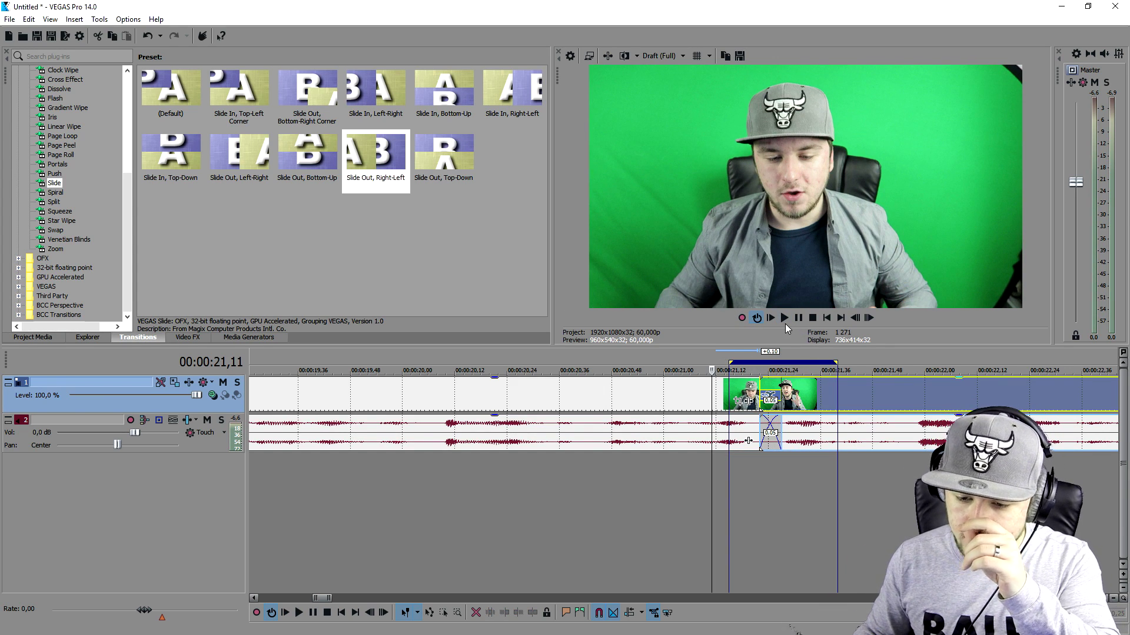
left_click(756, 318)
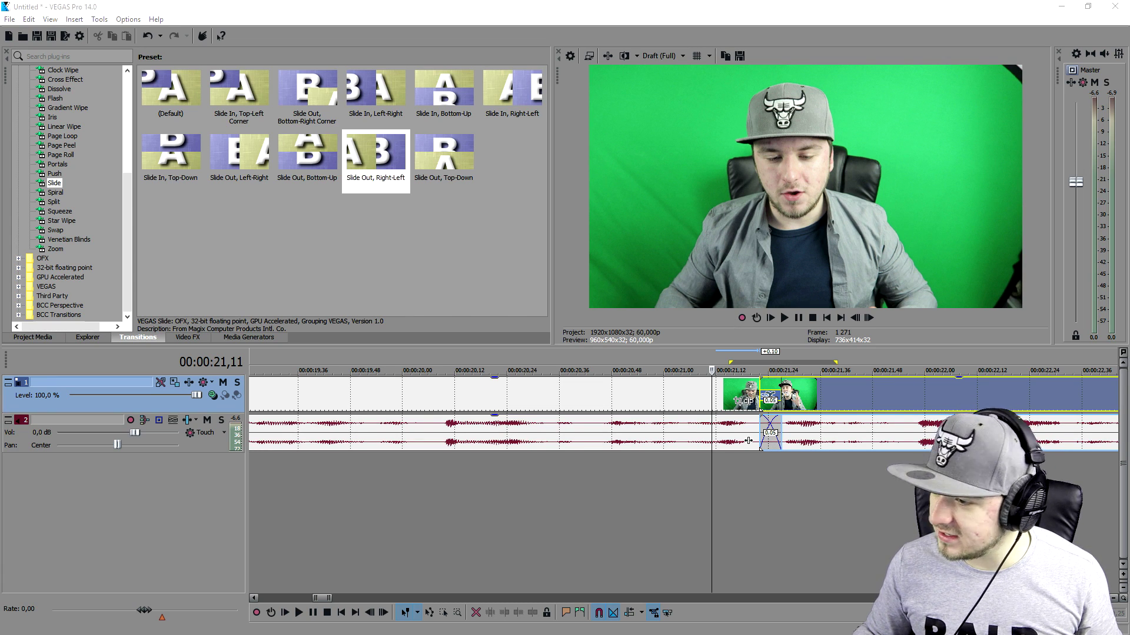
Step: Switch back to the ALL SOUND EFFECTS folder to find the Whoosh sound effects MP3
key("alt+Tab")
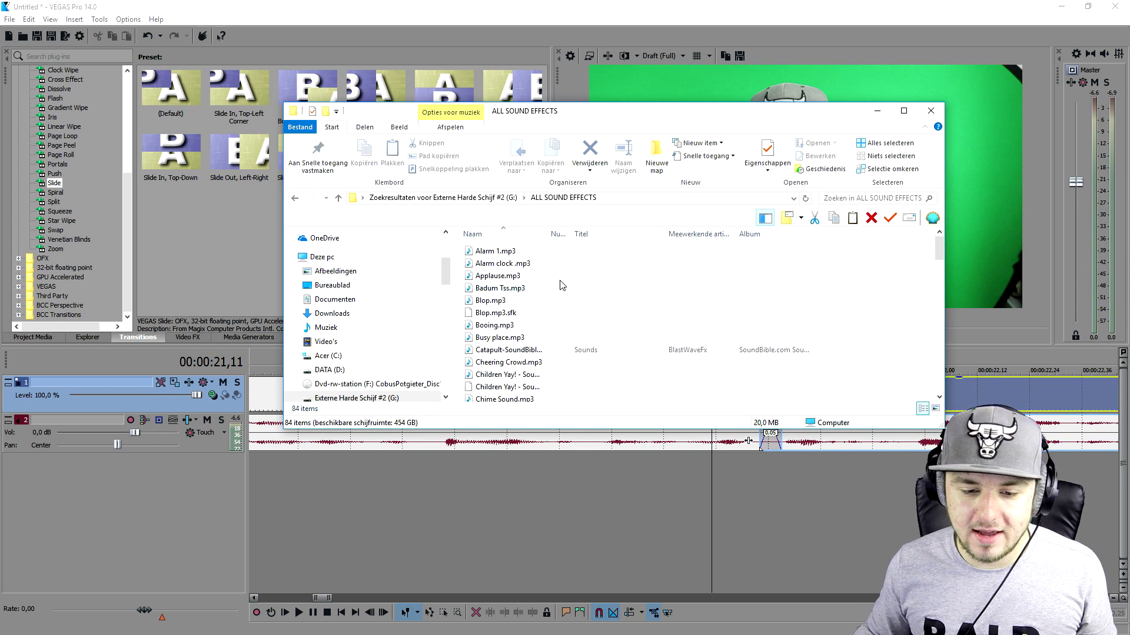
scroll(560, 284, "down", 3)
scroll(555, 285, "down", 1)
scroll(554, 284, "down", 1)
scroll(551, 289, "down", 1)
scroll(549, 293, "down", 1)
scroll(549, 293, "down", 2)
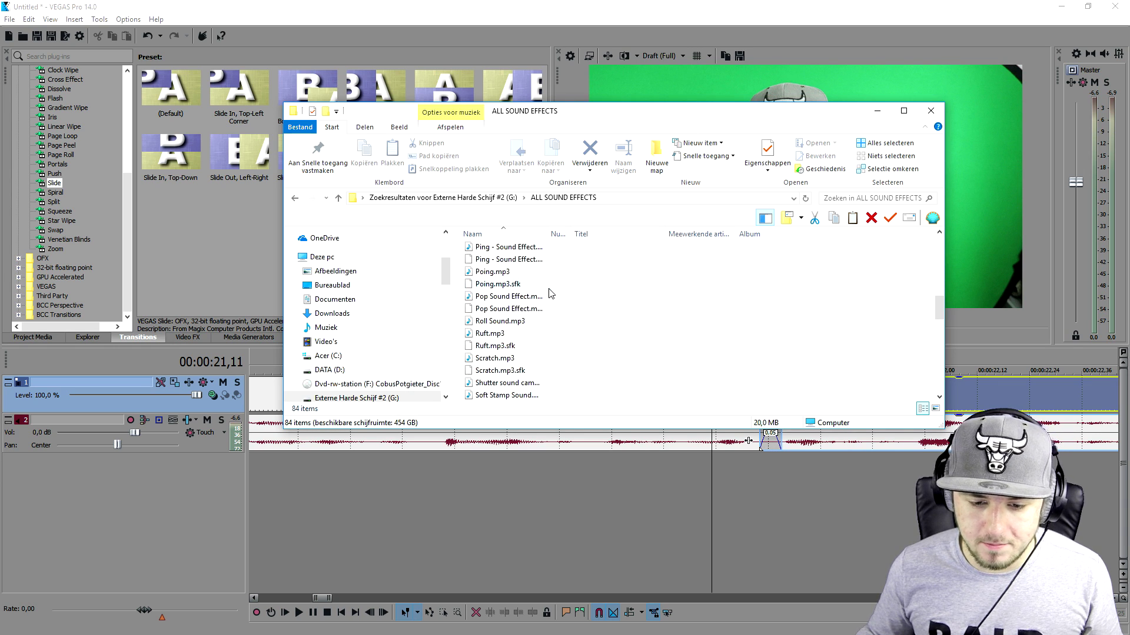
scroll(549, 294, "down", 1)
scroll(549, 293, "down", 1)
scroll(549, 294, "down", 1)
scroll(550, 293, "down", 1)
scroll(534, 344, "down", 1)
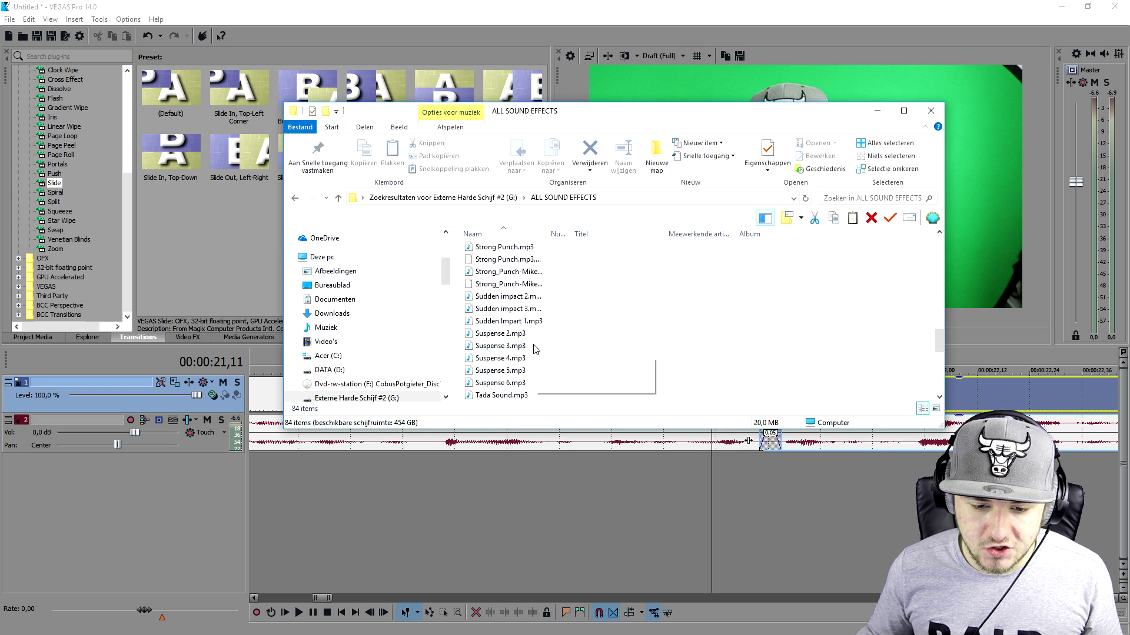
scroll(534, 348, "down", 2)
scroll(540, 333, "down", 2)
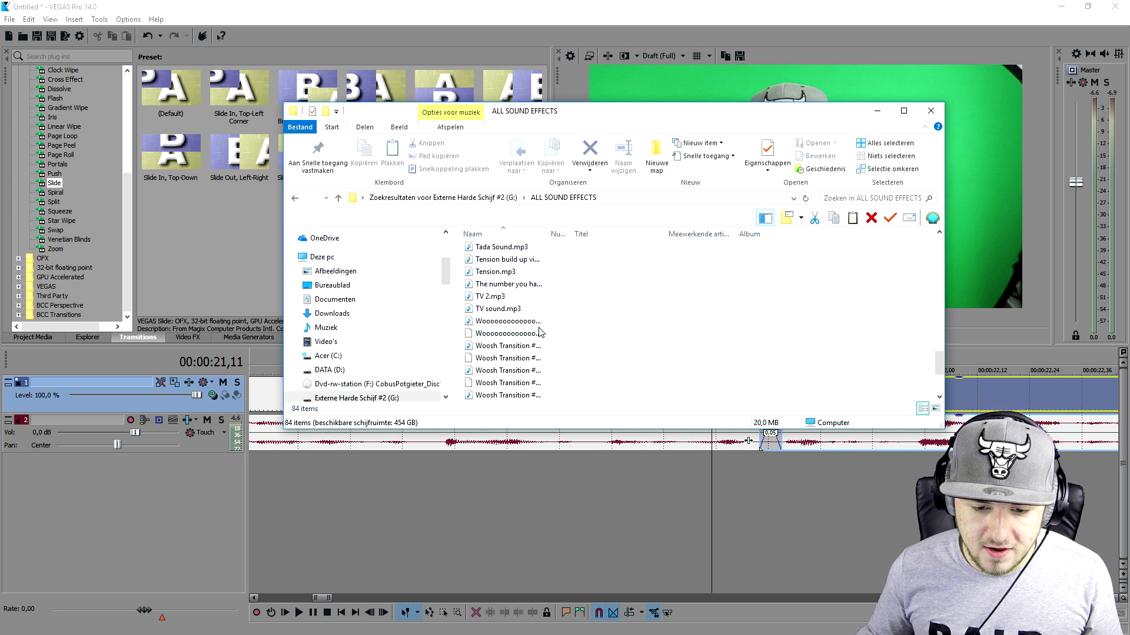
scroll(561, 344, "down", 1)
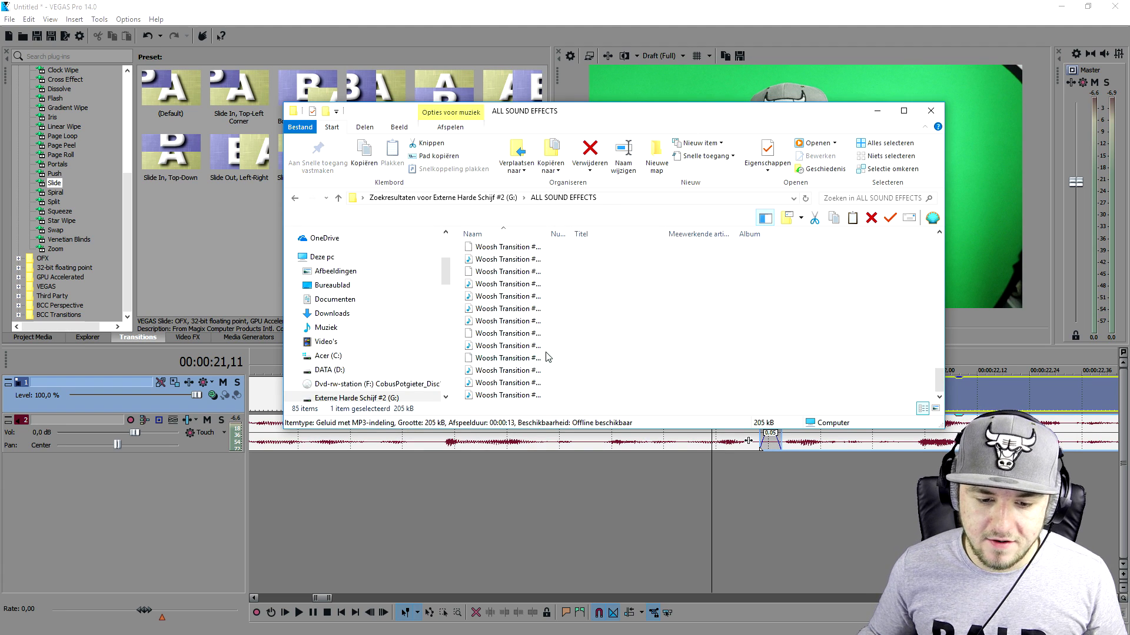
scroll(541, 344, "up", 2)
scroll(541, 335, "down", 1)
Step: Play the Whoosh sound effects MP3 in Windows Media Player, then pause it
left_click(529, 311)
double_click(528, 311)
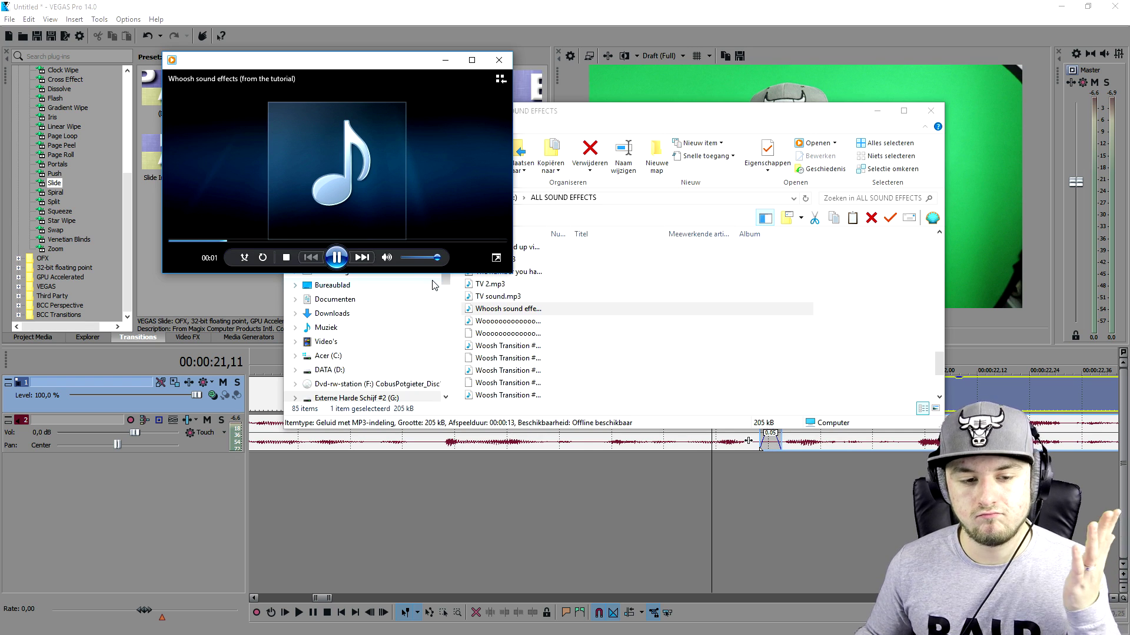
left_click(336, 256)
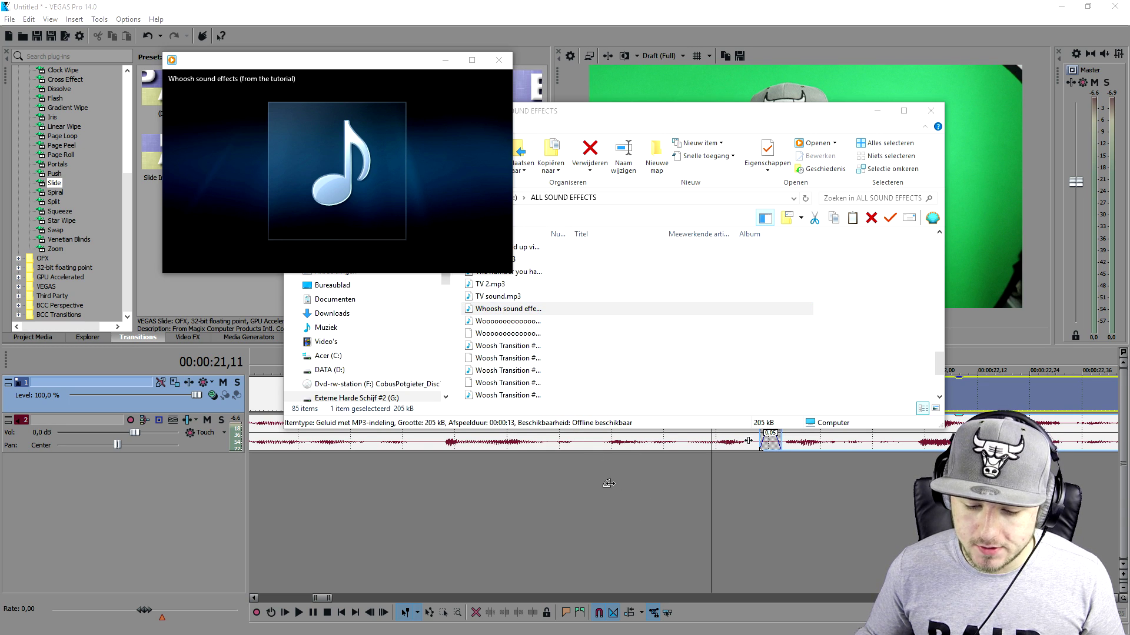
Step: Add the whoosh MP3 on a new audio track, split it at the cursor, and move the later piece
left_click_drag(607, 483, 640, 470)
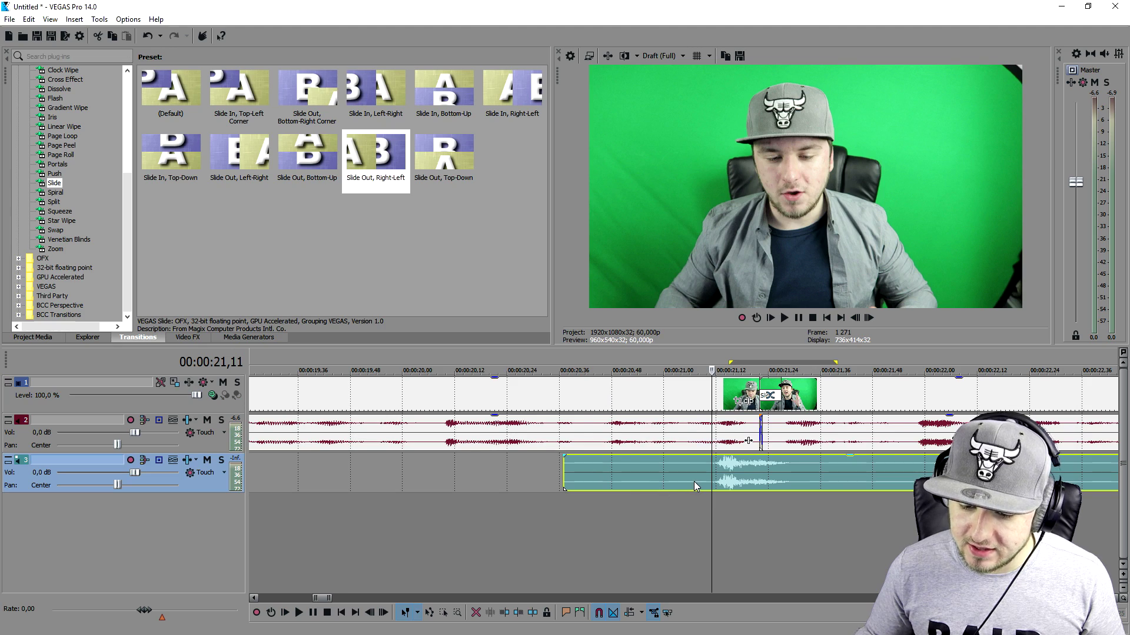
scroll(694, 485, "down", 2)
scroll(733, 482, "down", 1)
scroll(759, 486, "down", 1)
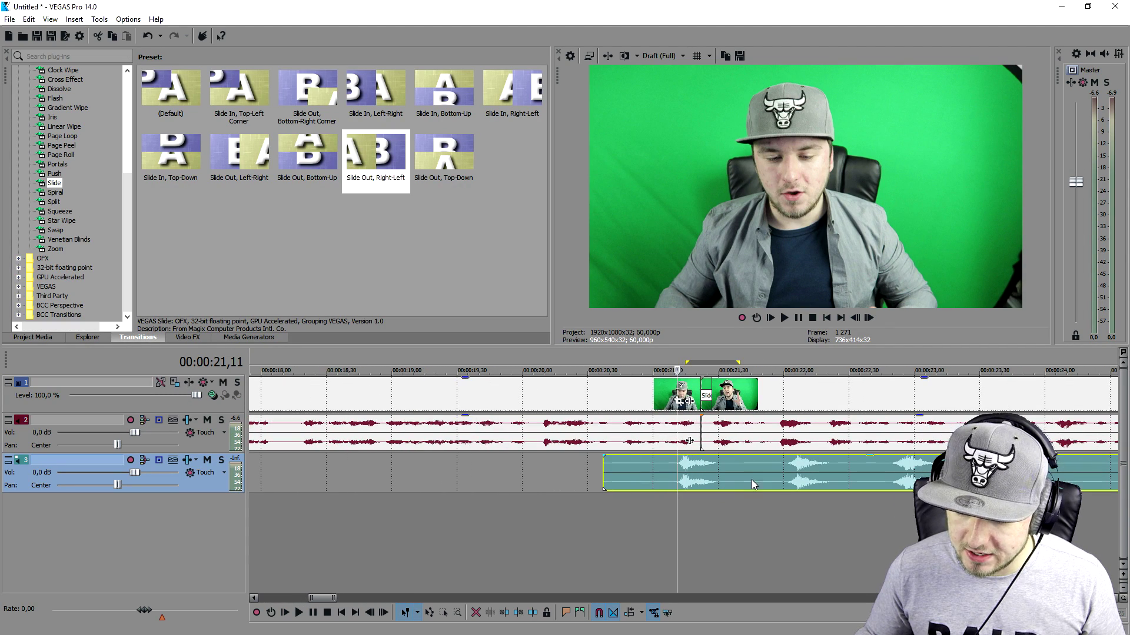
key("space")
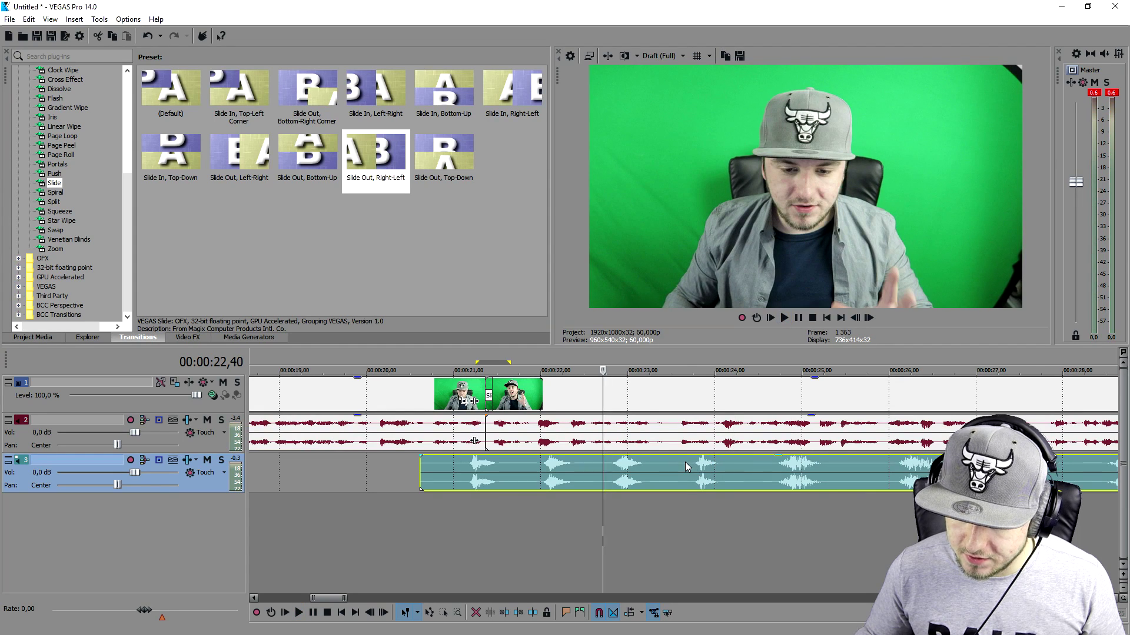
key("s")
key("s")
left_click_drag(751, 473, 786, 472)
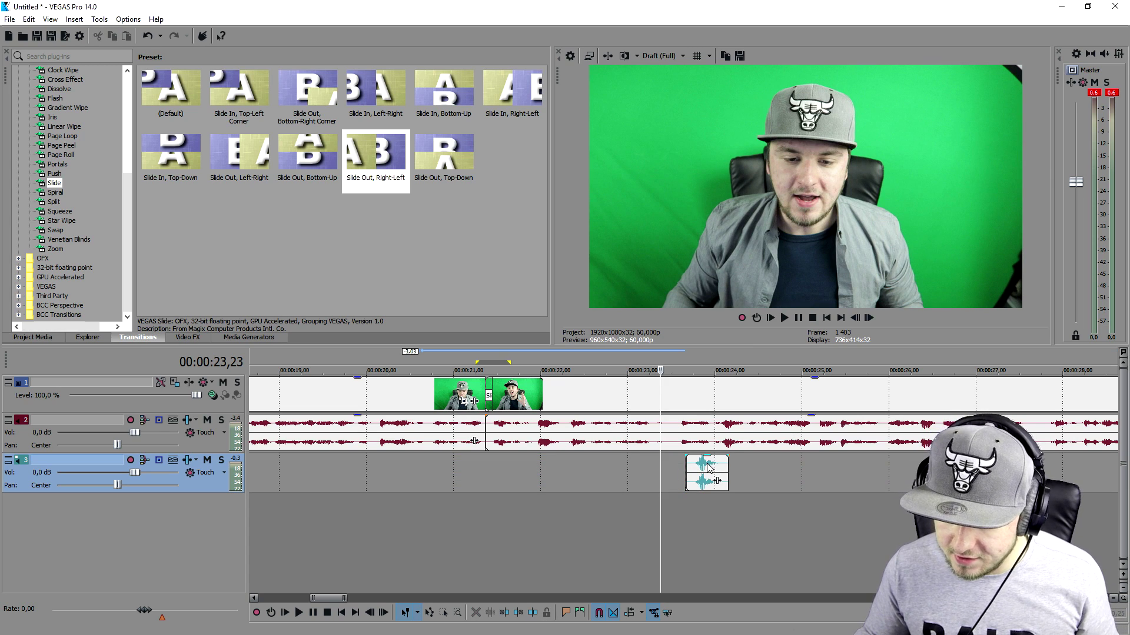
Step: Select the short whoosh clip and solo track 3 to audition it, then stop
left_click(710, 468)
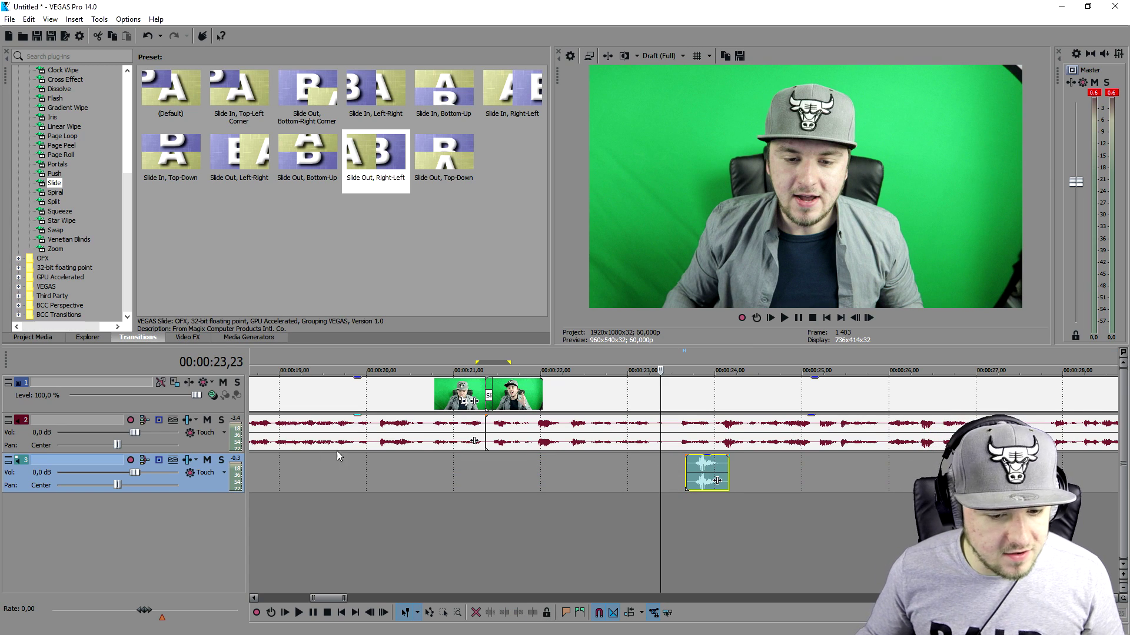
left_click(219, 460)
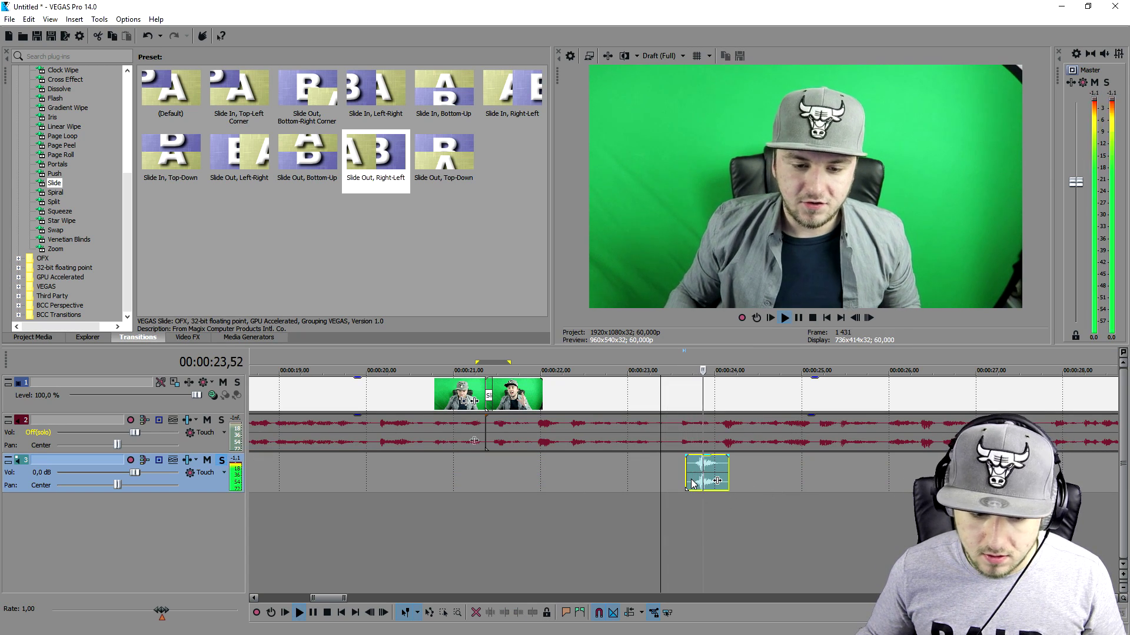
key("x")
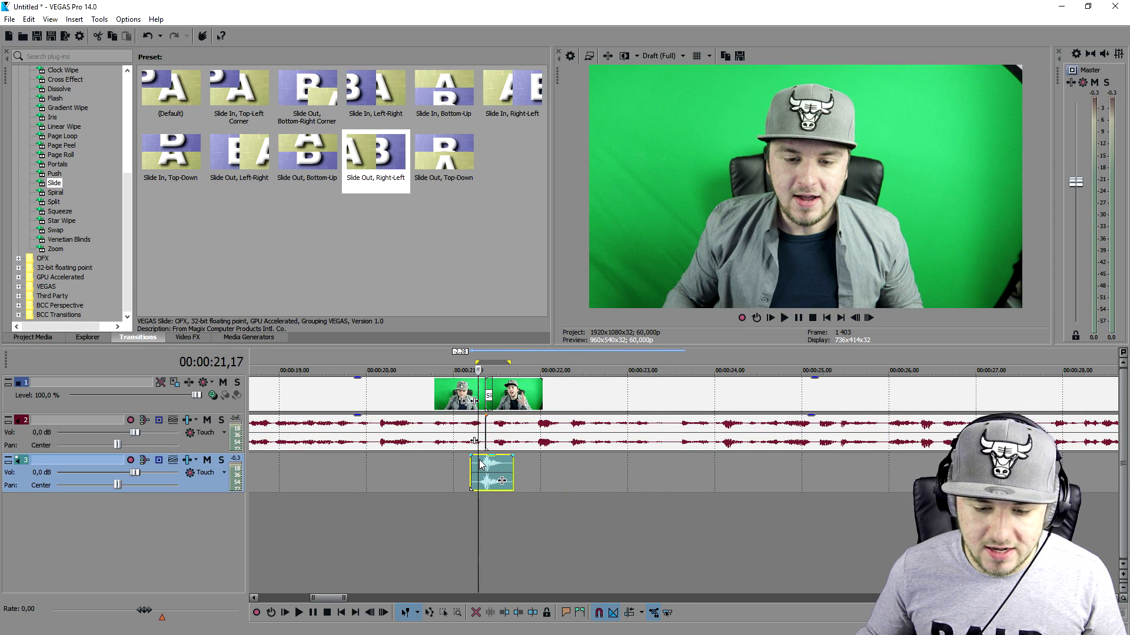
scroll(485, 464, "up", 3)
scroll(618, 389, "down", 2)
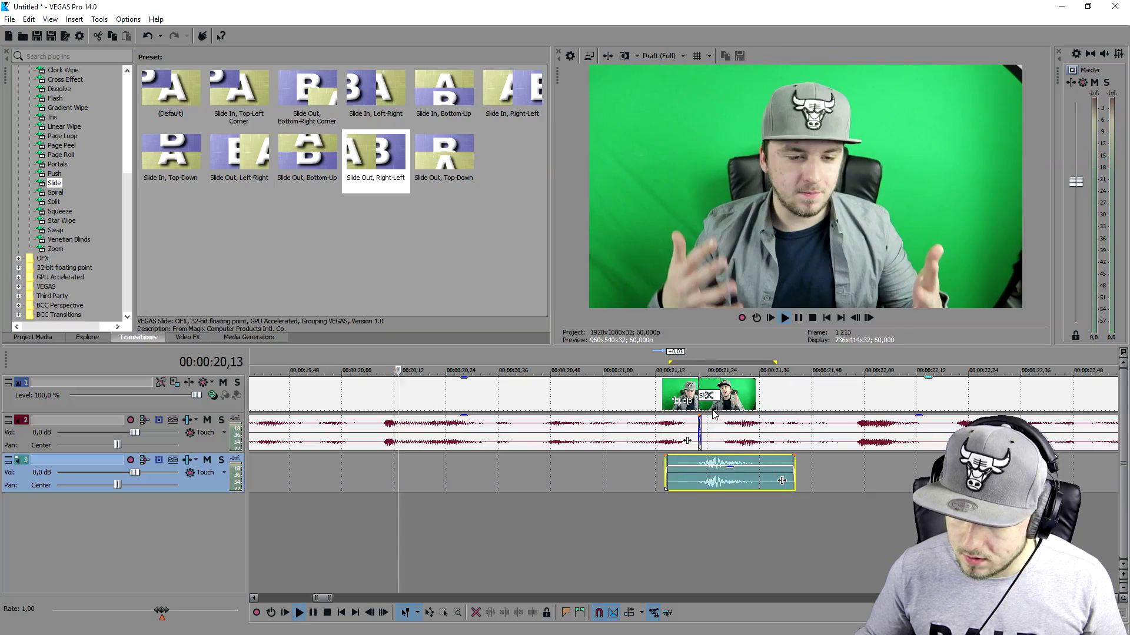
key("space")
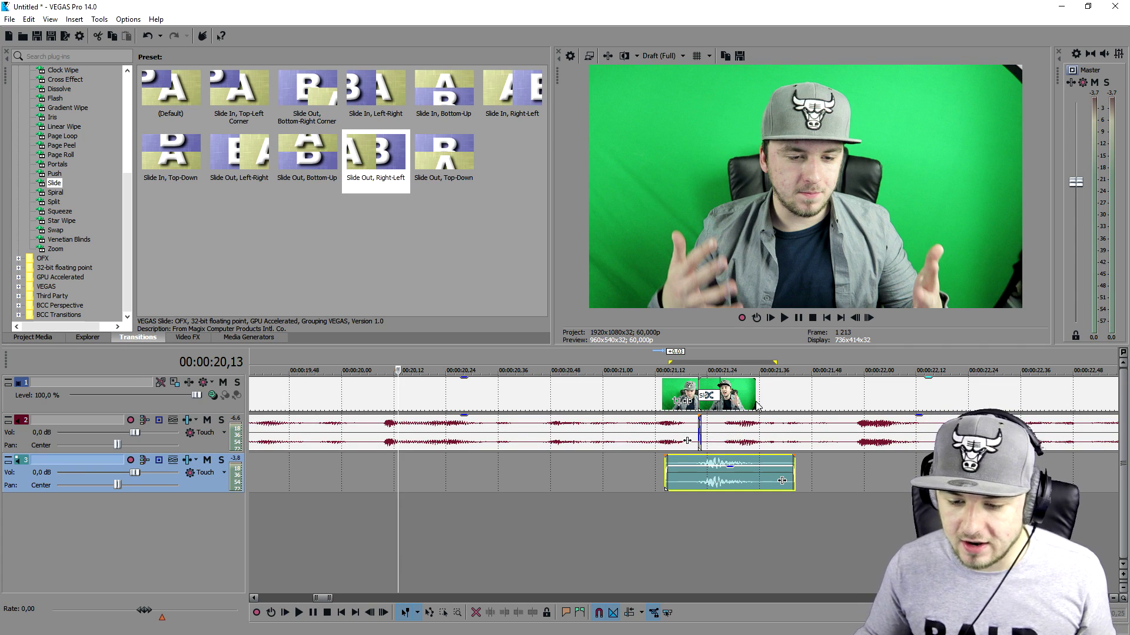
left_click_drag(754, 403, 765, 403)
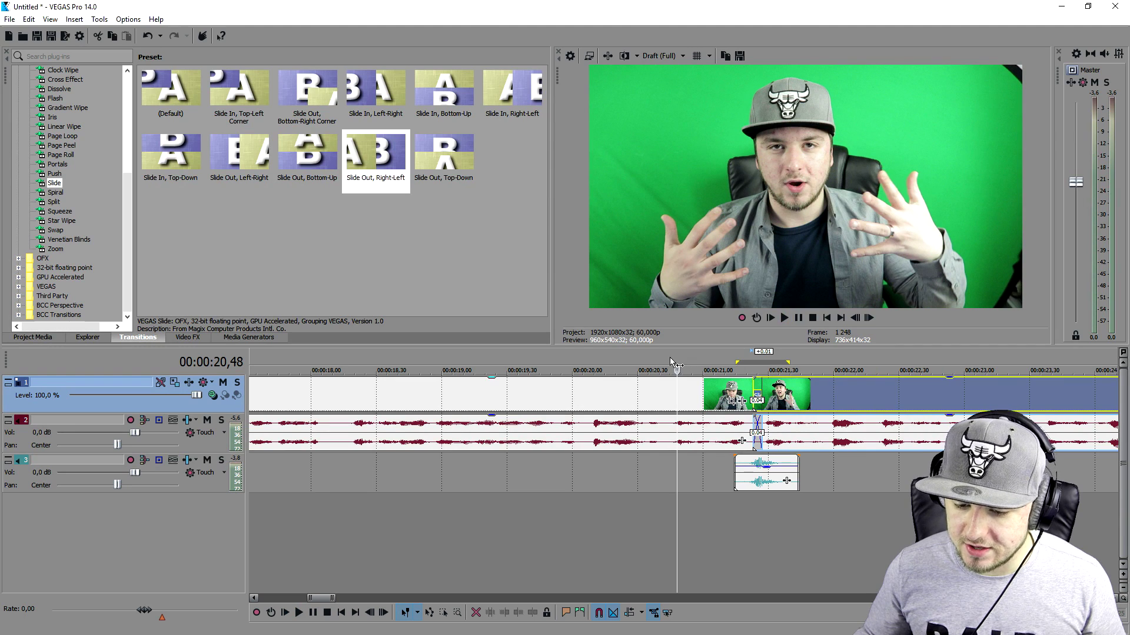
scroll(670, 362, "up", 5)
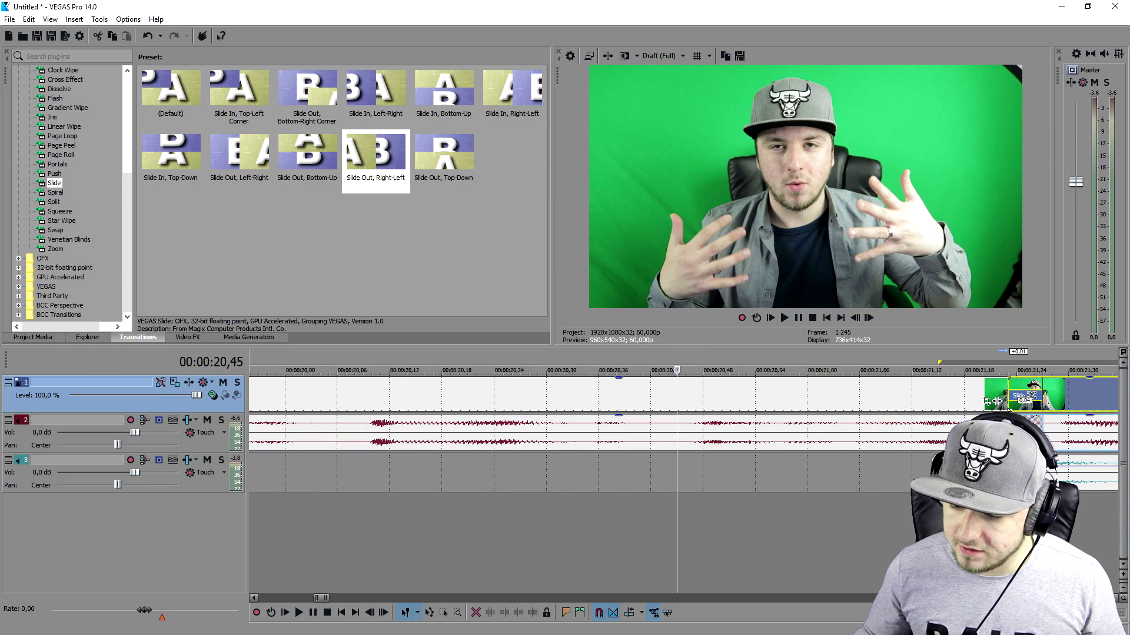
scroll(828, 481, "down", 5)
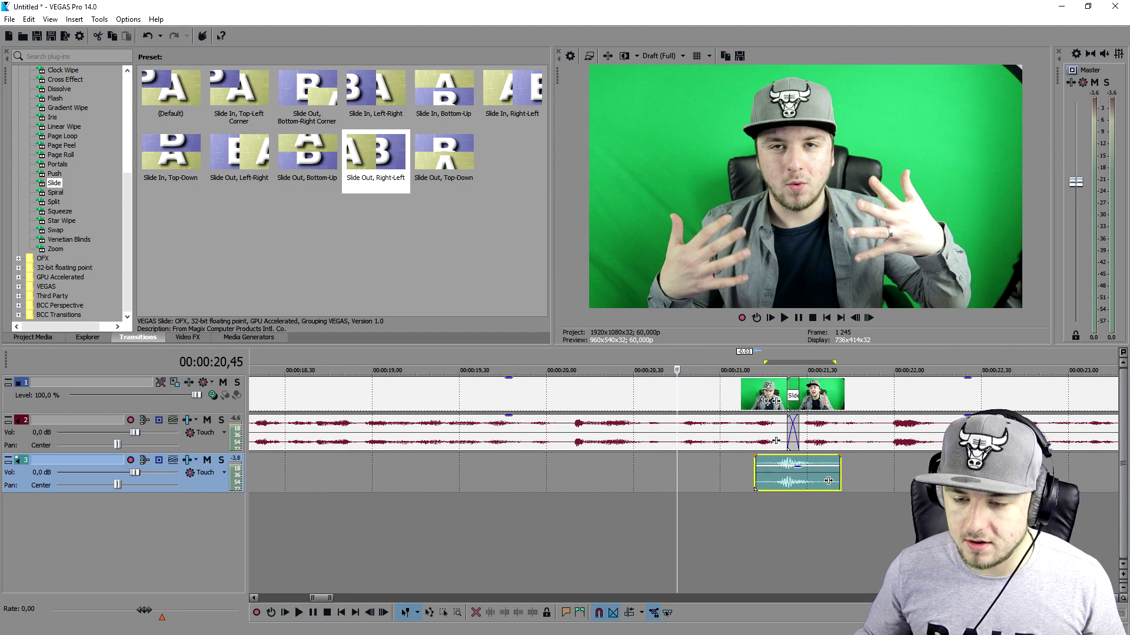
Step: Replay the slide transition from just before it to check the track 3 whoosh sync
key("space")
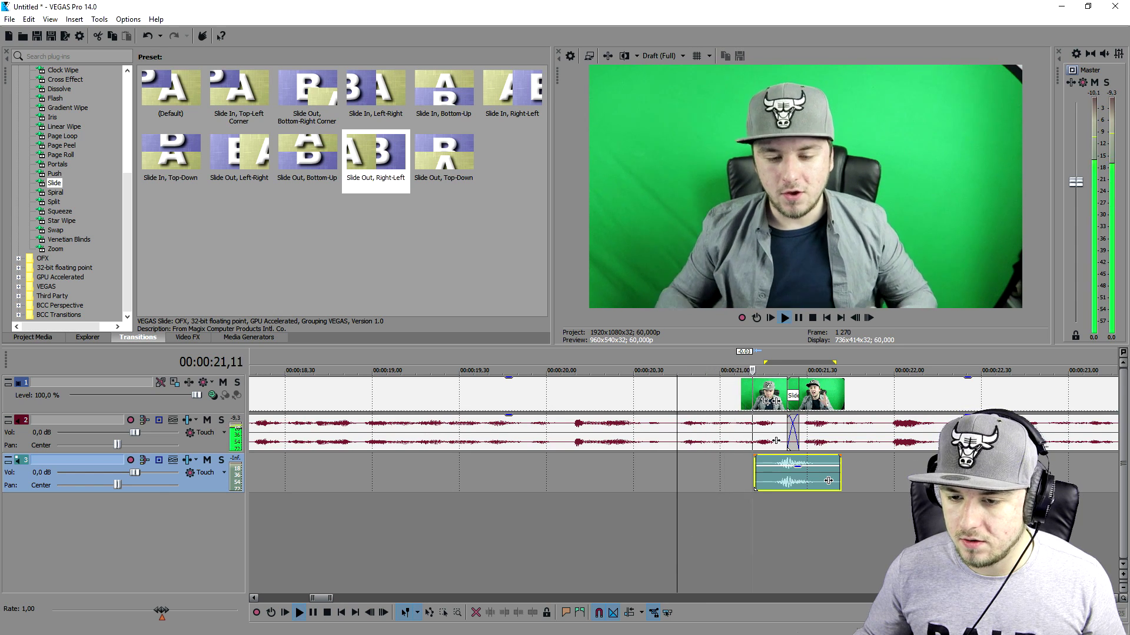
key("space")
left_click(772, 364)
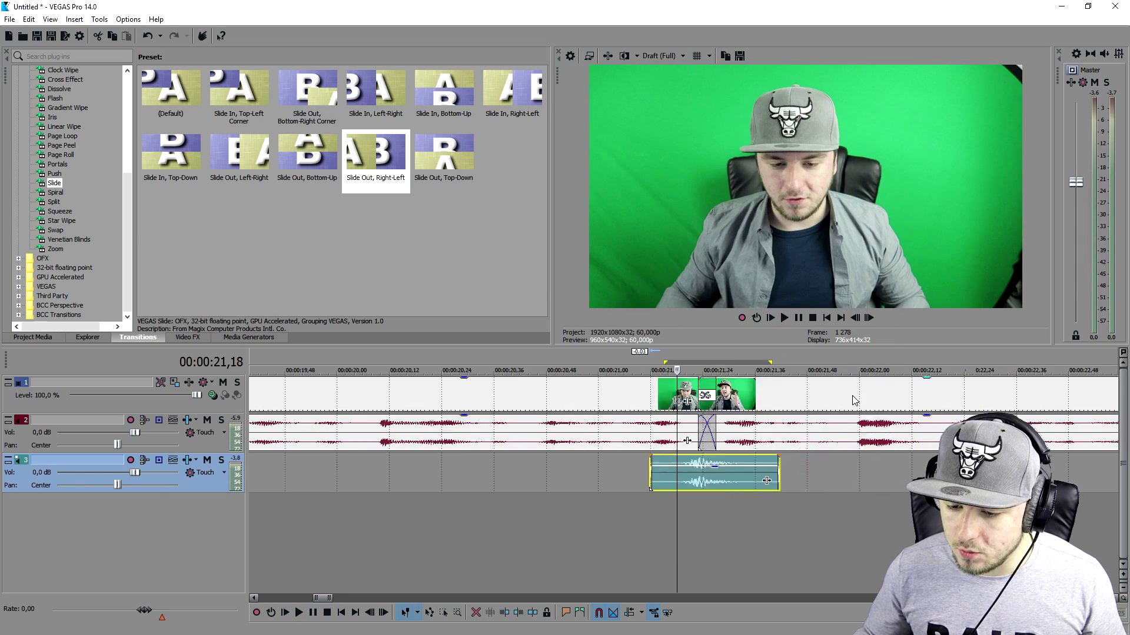
scroll(777, 406, "up", 4)
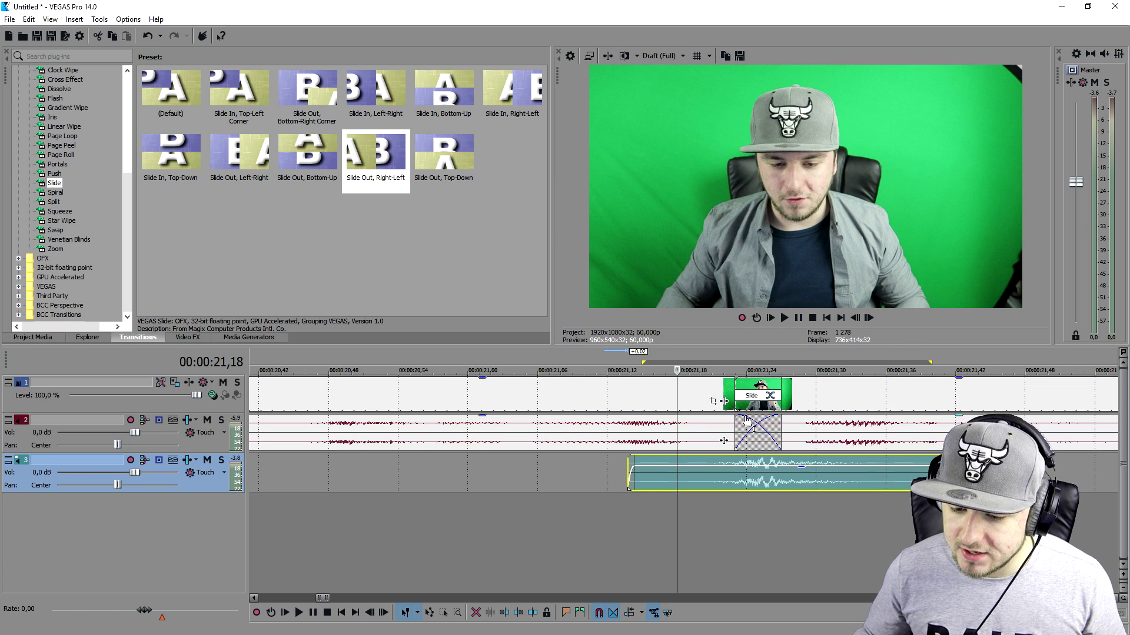
scroll(777, 406, "down", 4)
left_click(618, 364)
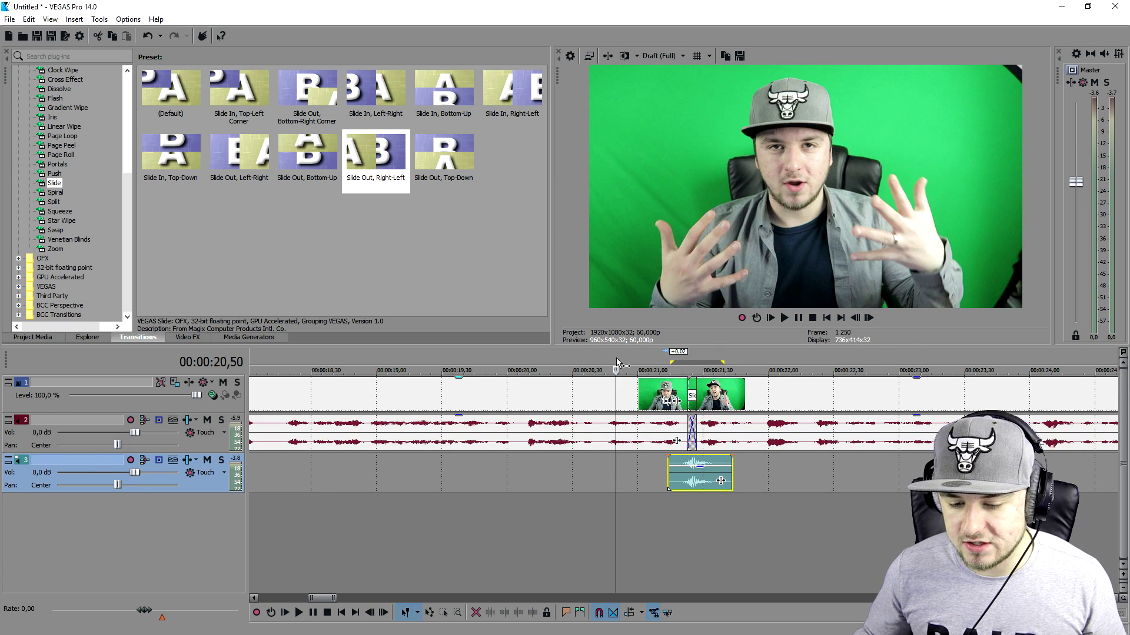
key("space")
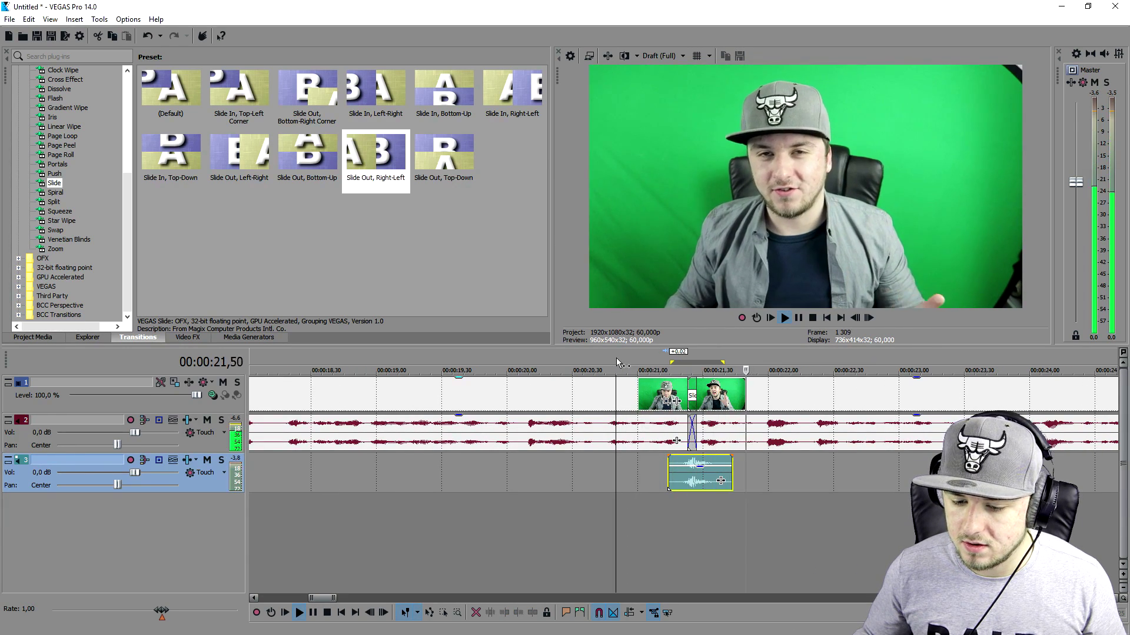
key("space")
key("space")
key("space")
key("space")
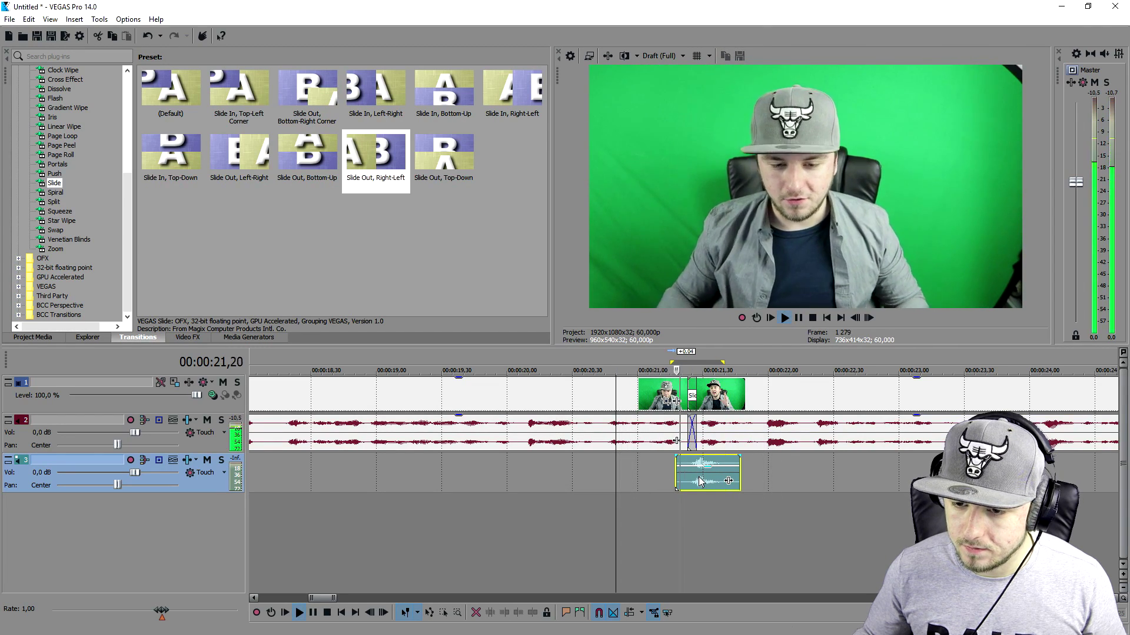
key("space")
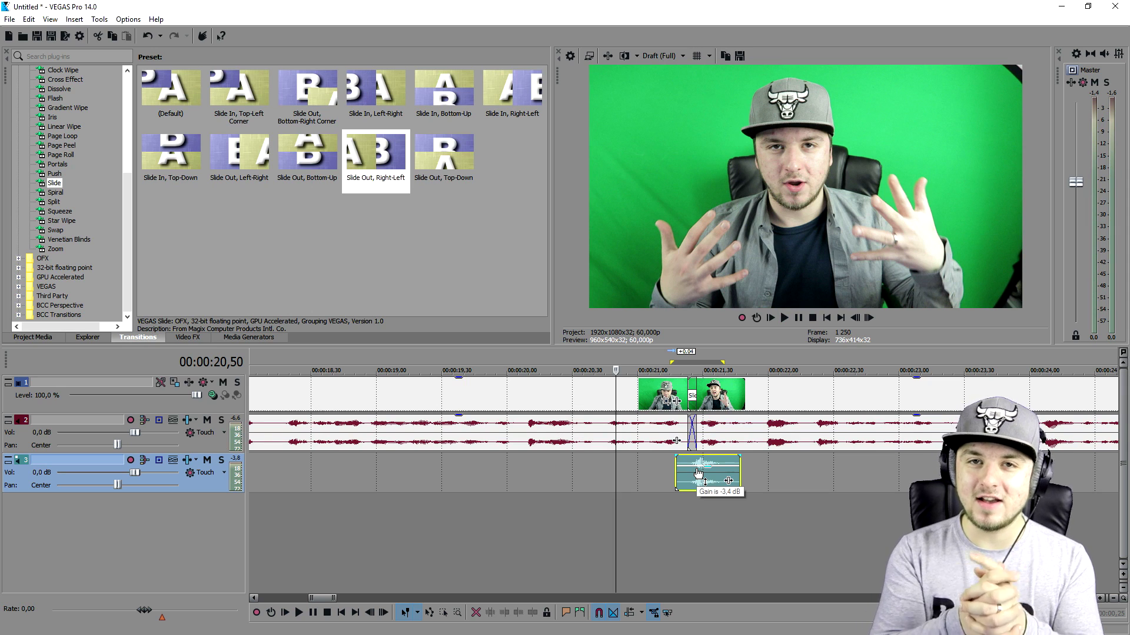